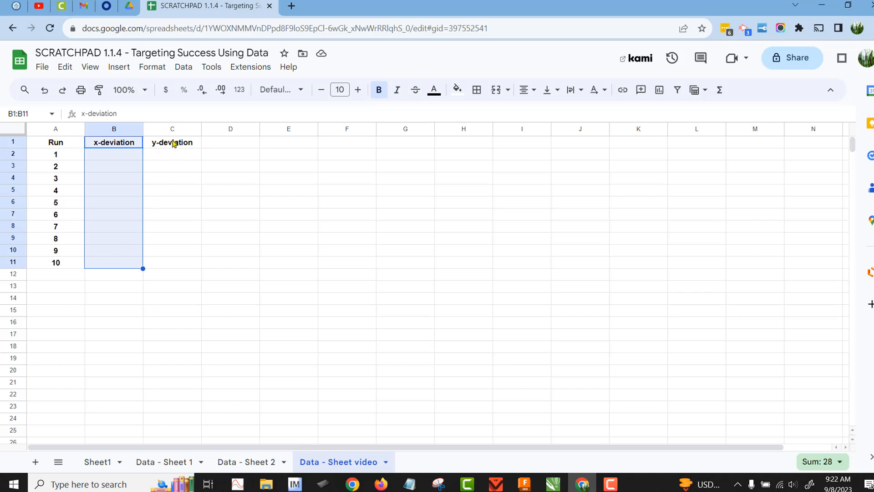
- Change the text colour of the x- and y-deviation values in B2:C11 to black
left_click_drag(172, 143, 172, 266)
left_click(282, 251)
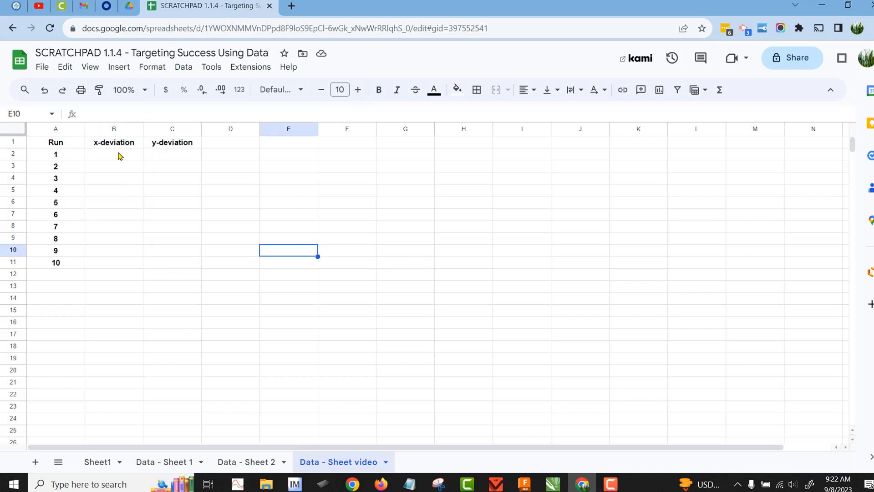
left_click_drag(117, 154, 169, 265)
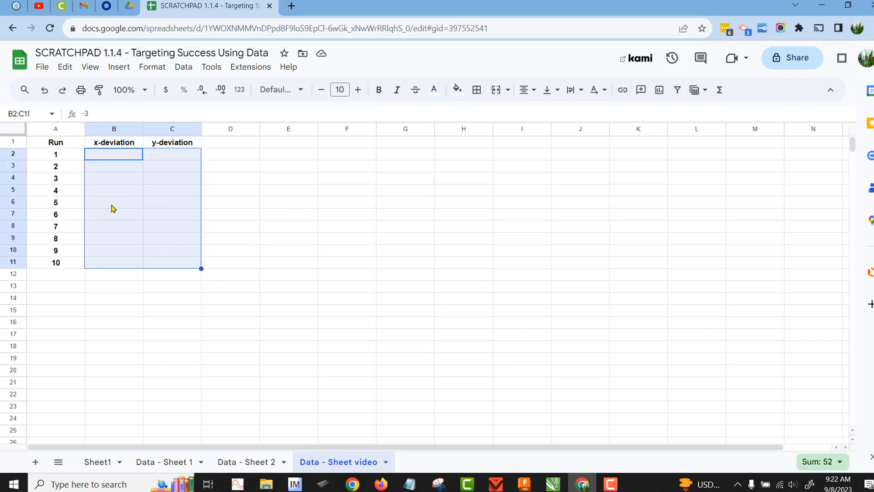
left_click(433, 90)
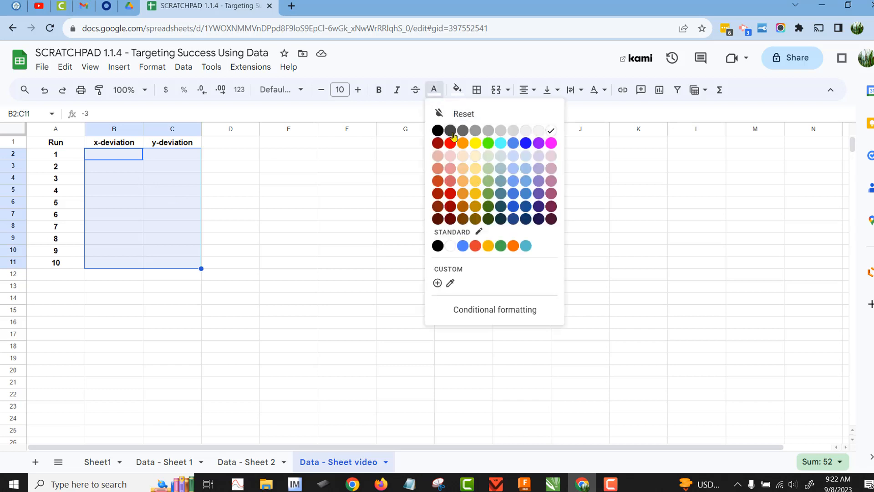
left_click(437, 131)
left_click(346, 214)
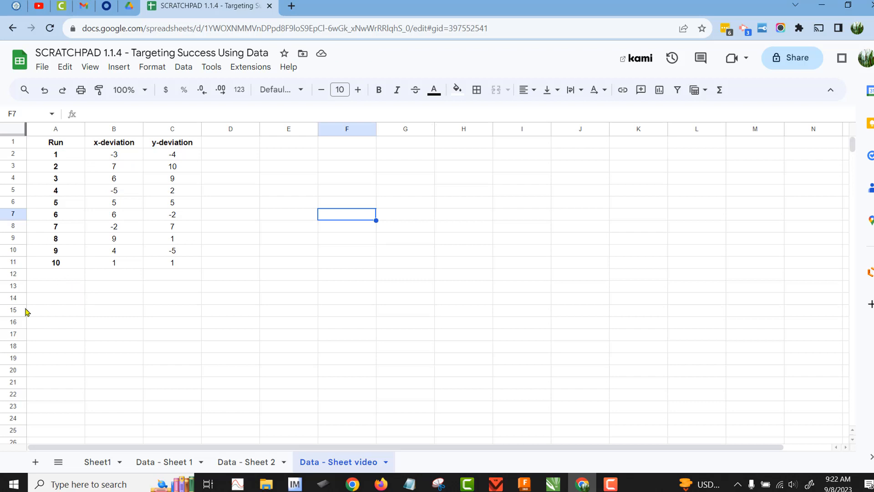
- Add a bottom border under the run 10 row, across cells A11:C11
left_click(75, 279)
left_click(106, 277)
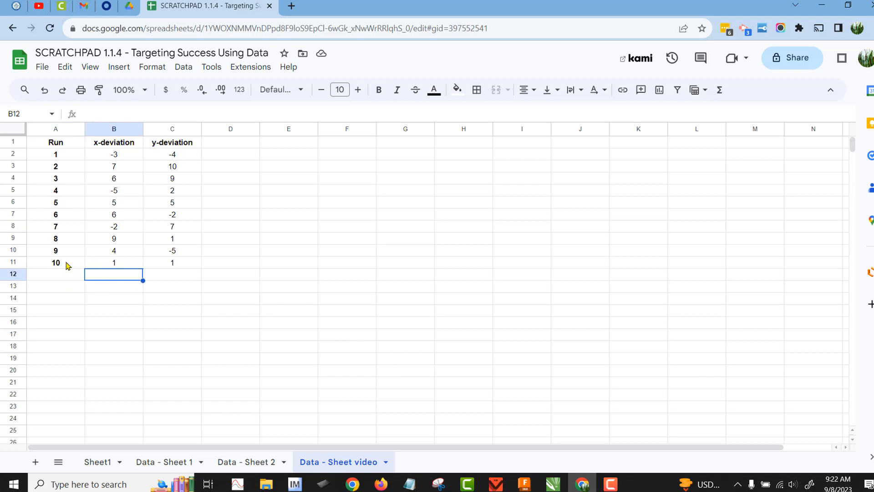
left_click_drag(69, 264, 179, 269)
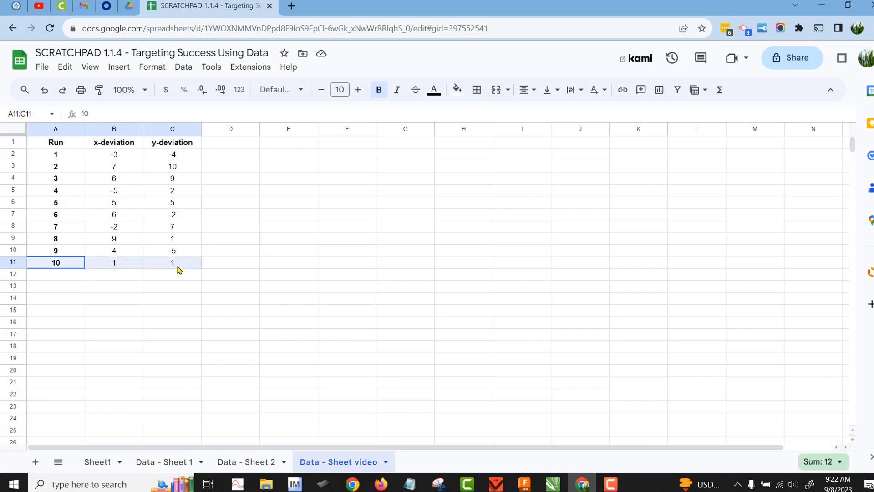
left_click(477, 91)
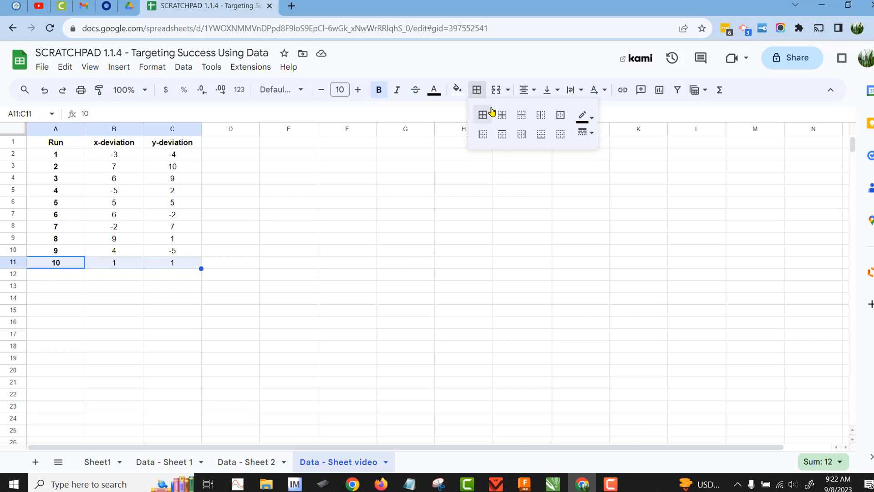
left_click(541, 134)
left_click(522, 286)
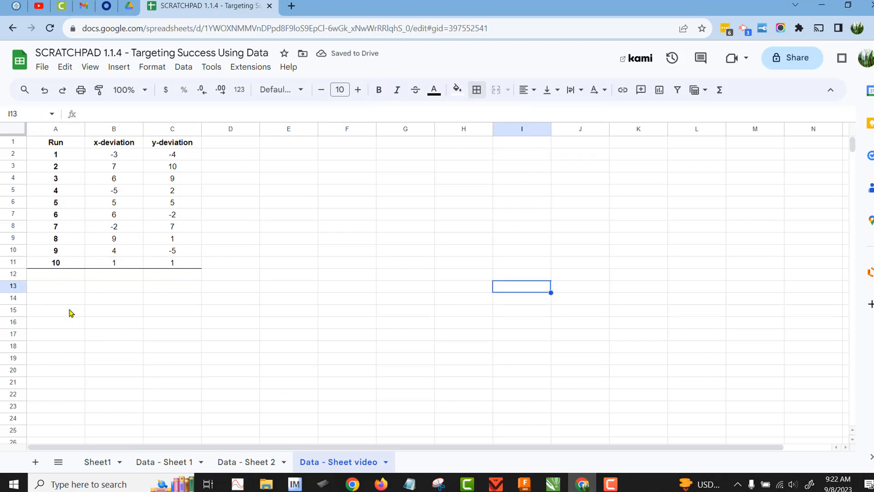
- Enter the label "average" in cell A12, below the run numbers
left_click(69, 273)
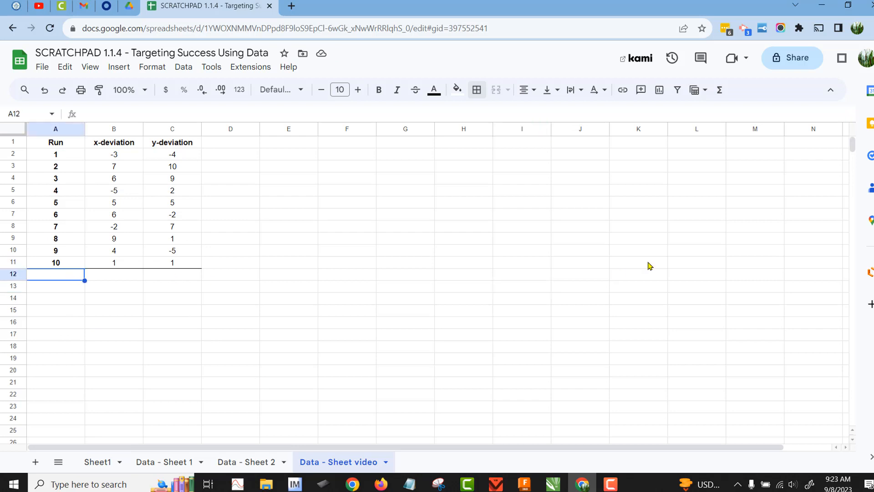
type("average")
key("Return")
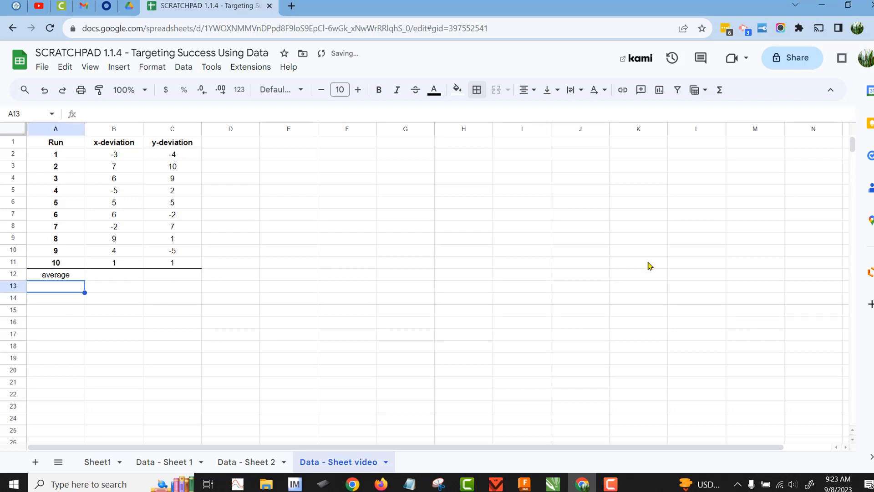
- Calculate the x-deviation average in B12 with the suggested formula =AVERAGE(B2:B11)
key("Up")
key("Right")
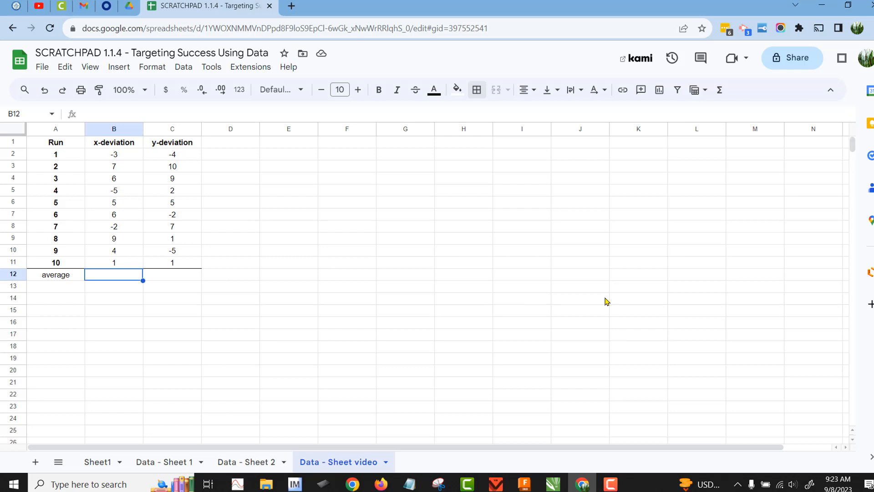
type("=")
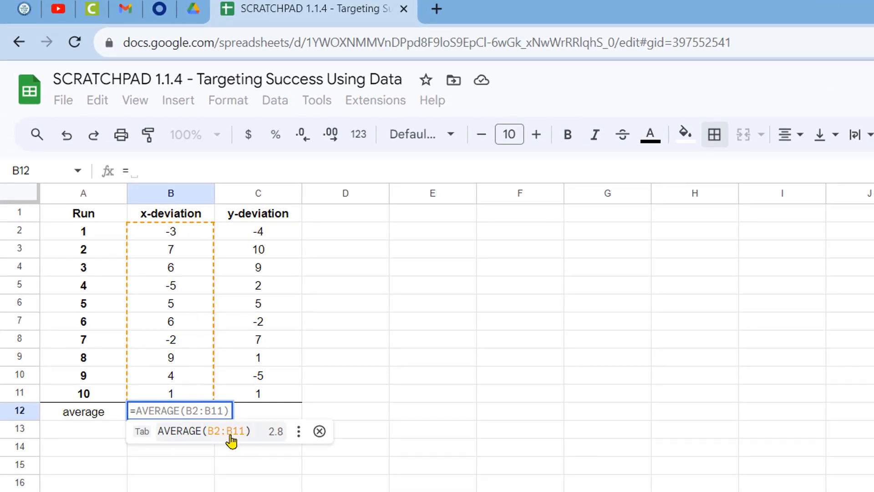
left_click(261, 440)
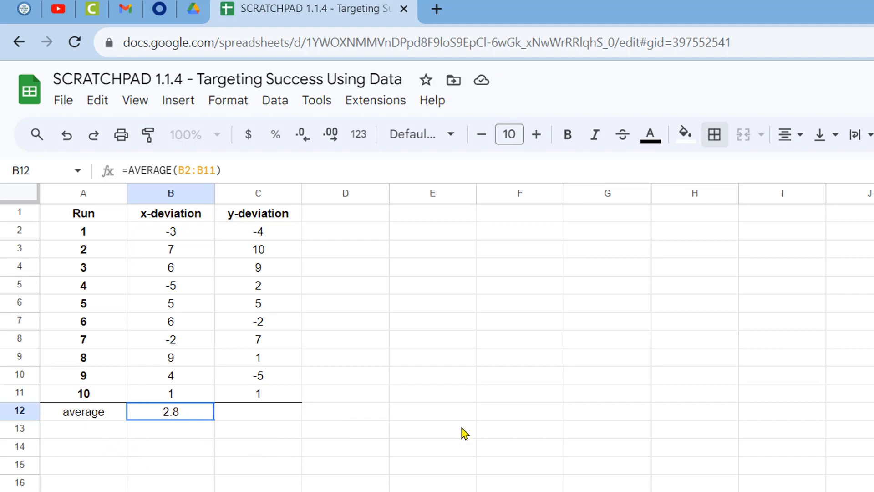
left_click(479, 429)
left_click(200, 414)
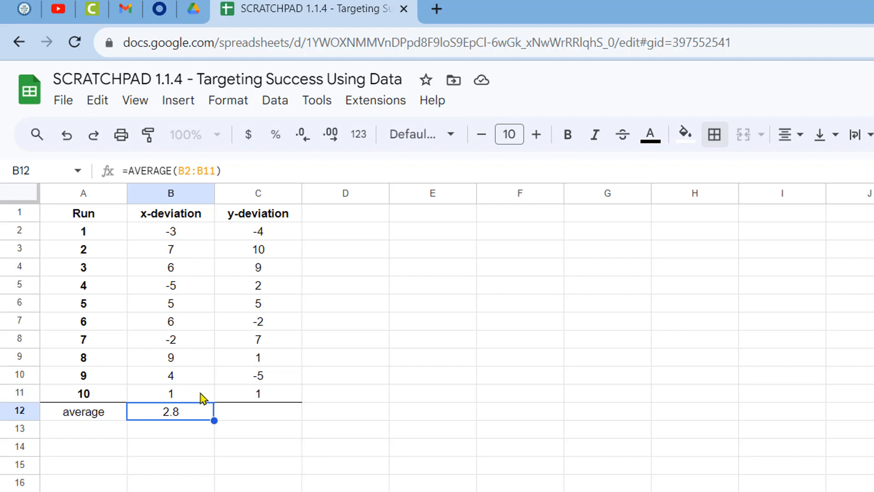
left_click(402, 445)
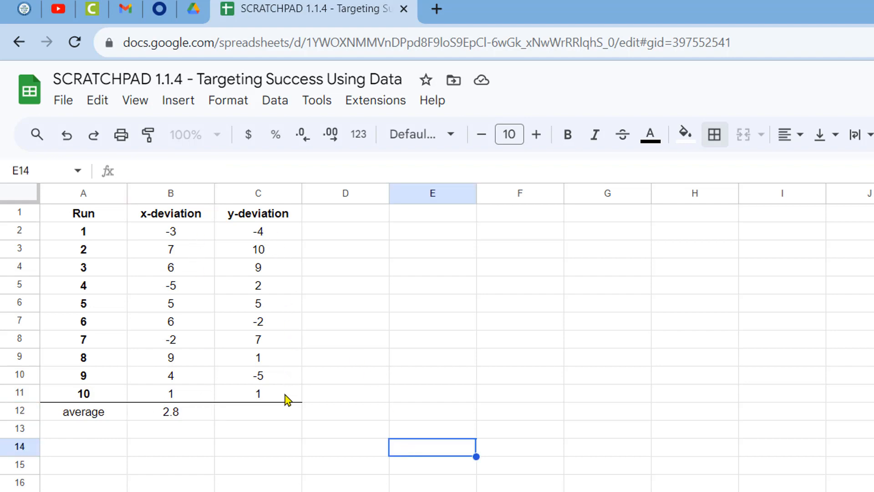
- Copy the average formula from B12 into C12 for the y-deviation column
left_click(197, 417)
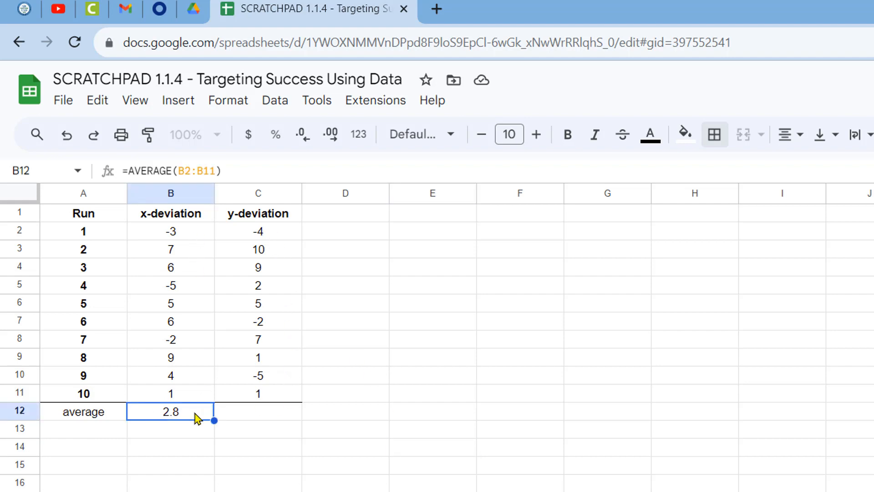
right_click(197, 417)
left_click(256, 180)
left_click(283, 419)
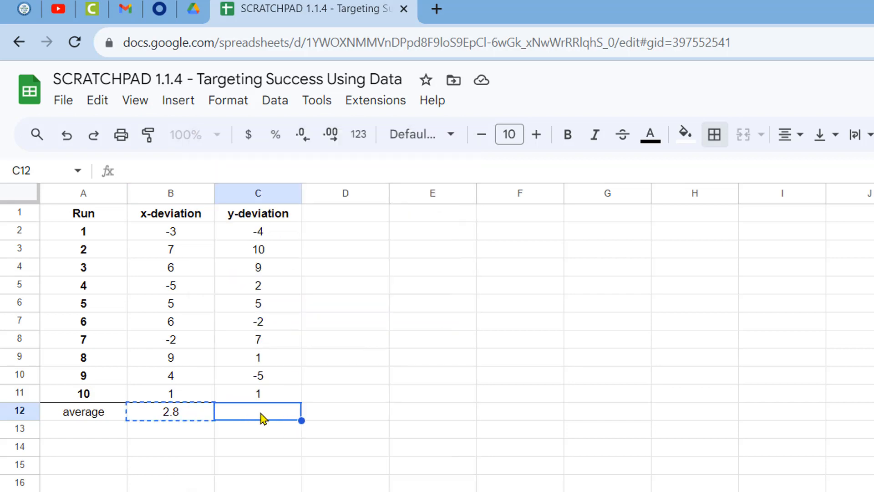
right_click(263, 418)
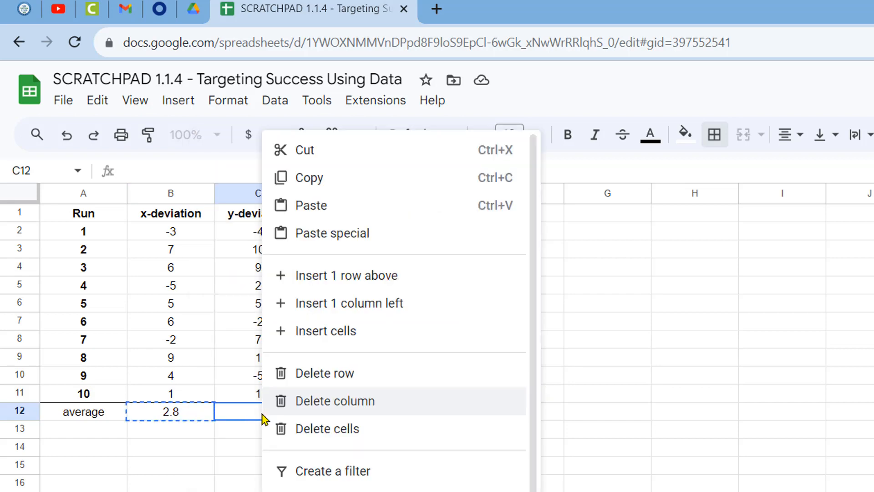
left_click(325, 209)
left_click(496, 381)
left_click(273, 415)
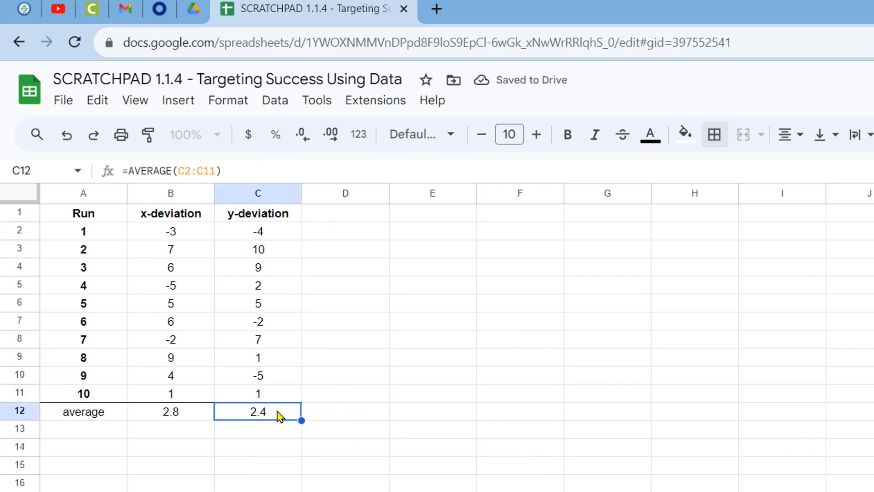
left_click(549, 418)
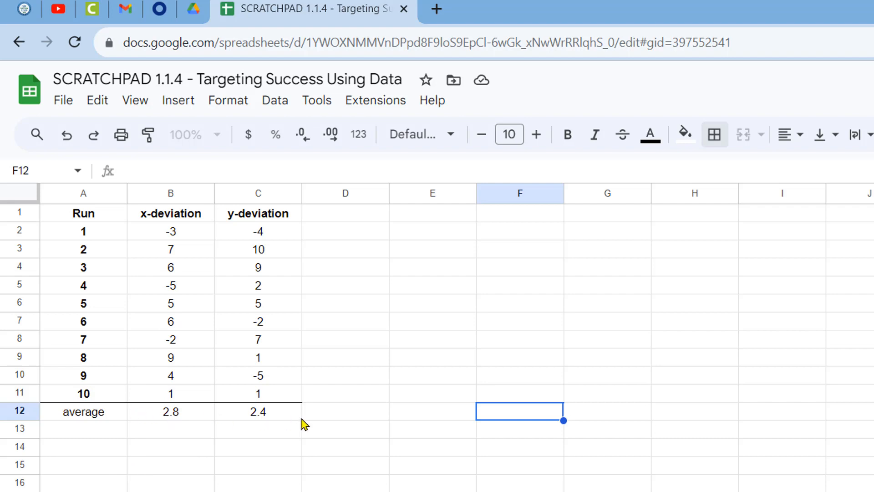
- Calculate the x-deviation median in B13 with the formula =median(B2:B11)
left_click(206, 438)
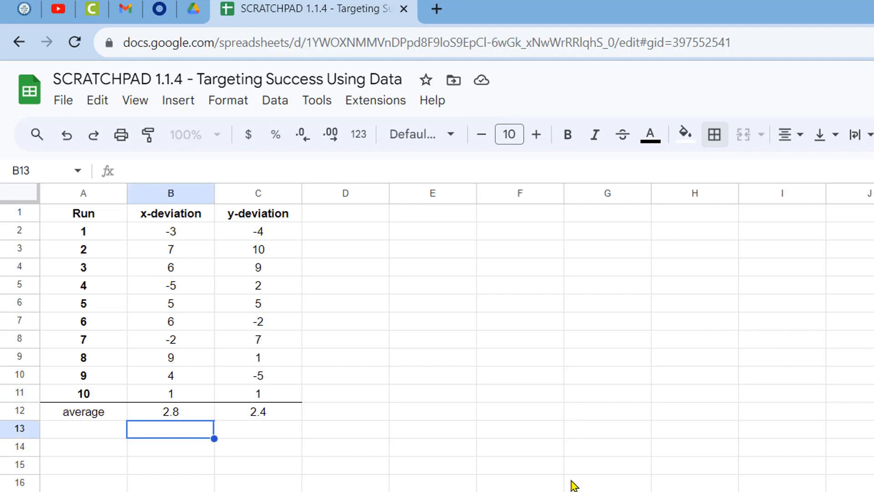
type("=")
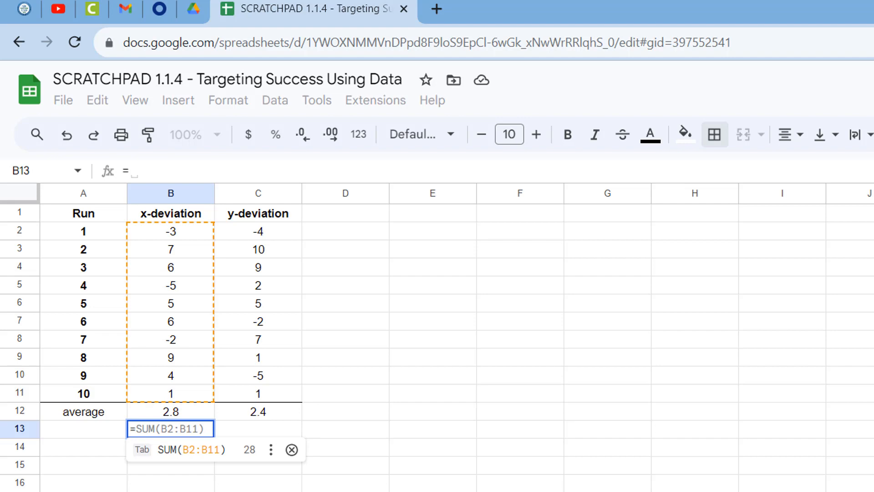
type("m")
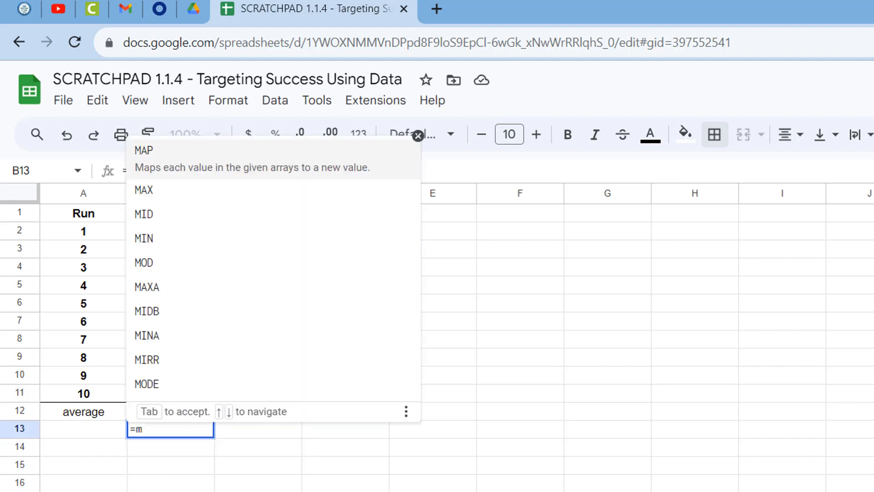
type("edian")
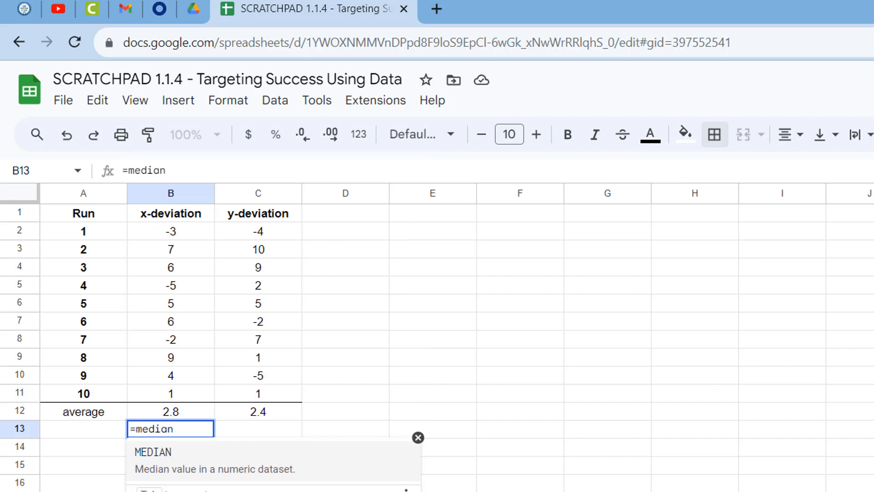
type("(")
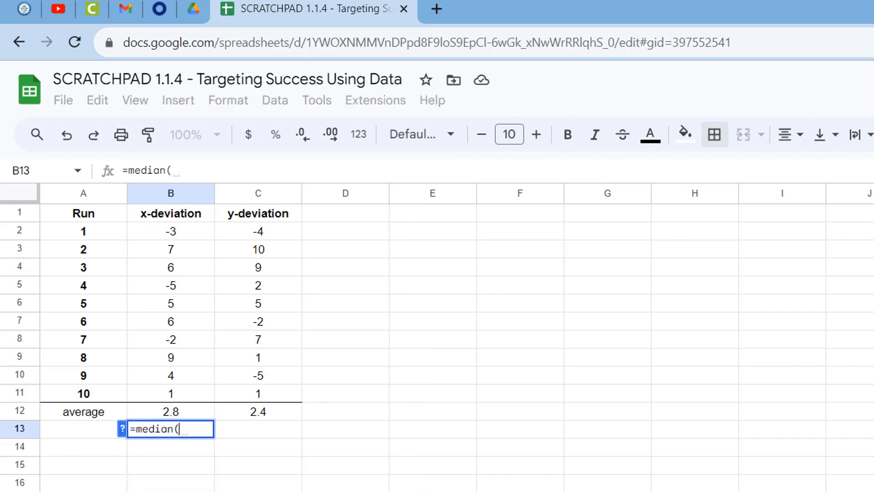
left_click_drag(164, 233, 191, 395)
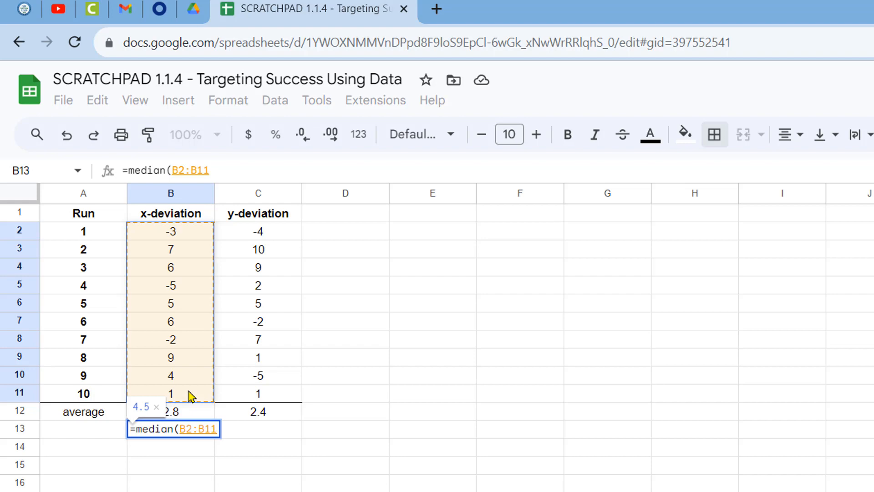
key("Return")
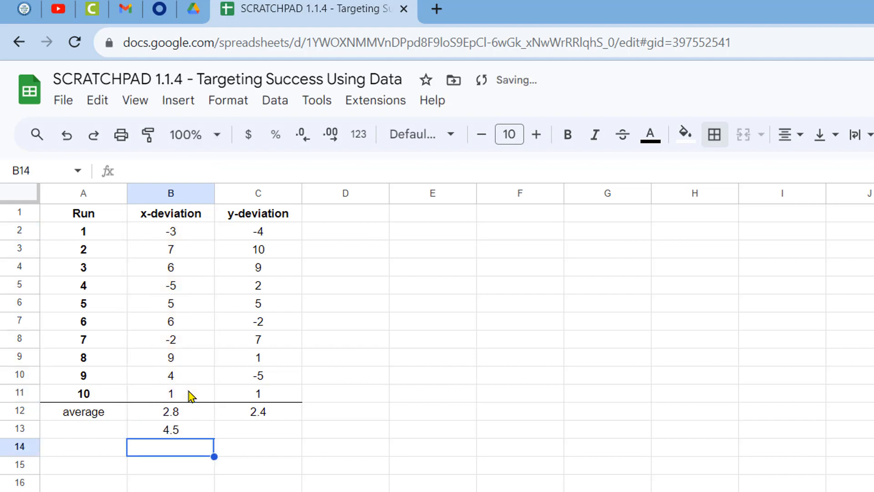
- Copy the median formula from B13 into C13 for the y-deviation column
left_click(193, 435)
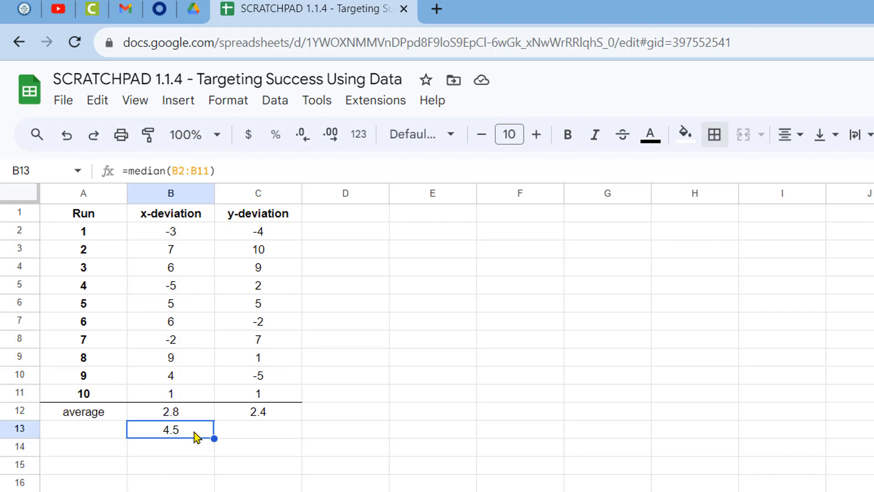
right_click(195, 436)
left_click(274, 180)
left_click(283, 433)
right_click(283, 433)
left_click(354, 204)
left_click(576, 460)
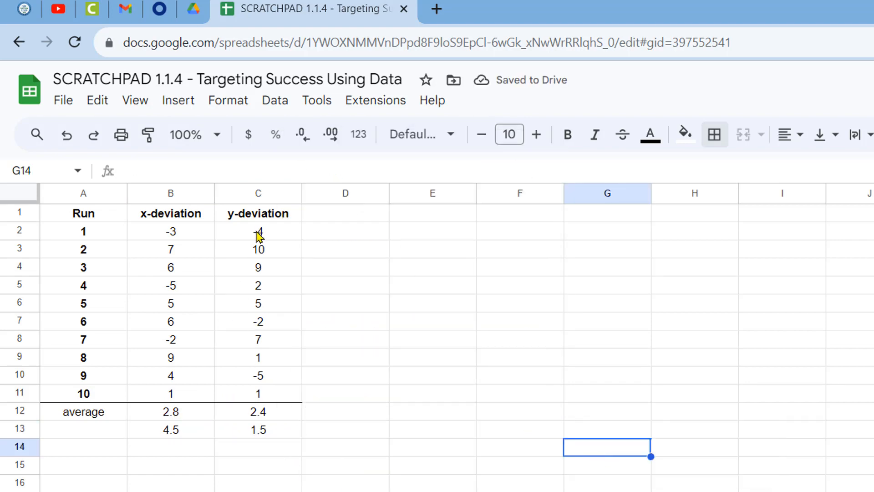
- Enter the label "median" in cell A13
left_click(112, 436)
type("median")
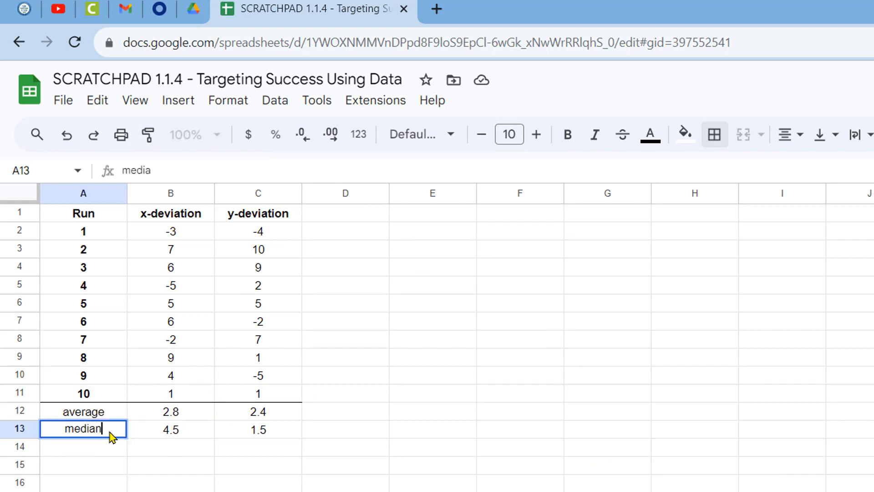
key("Return")
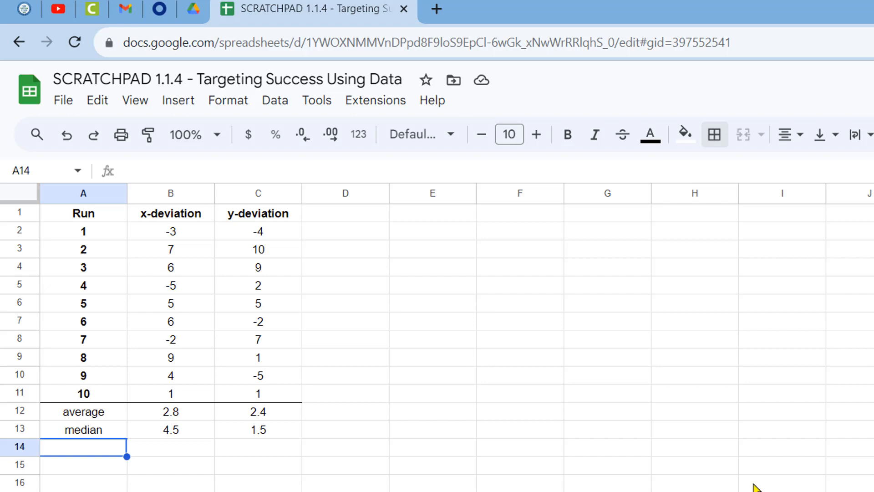
- Enter the row labels "maximum" in A14 and "mimimum" in A15
type("maxi")
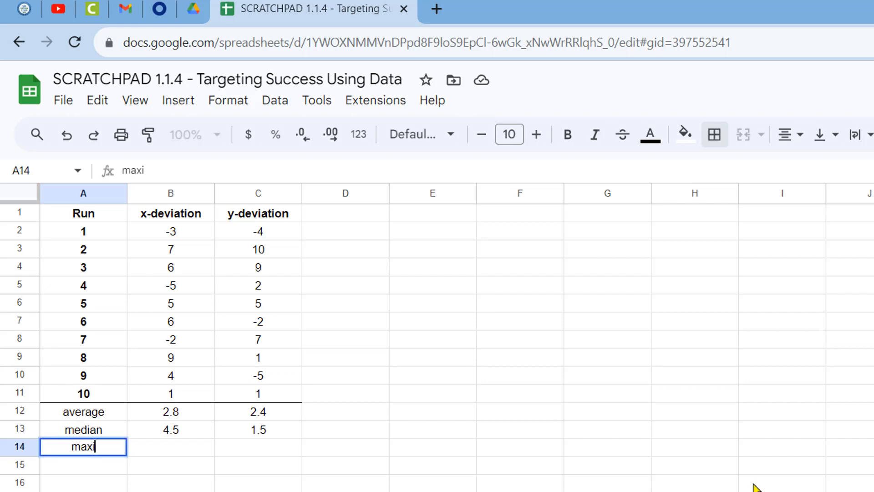
type("mum")
key("Return")
type("m")
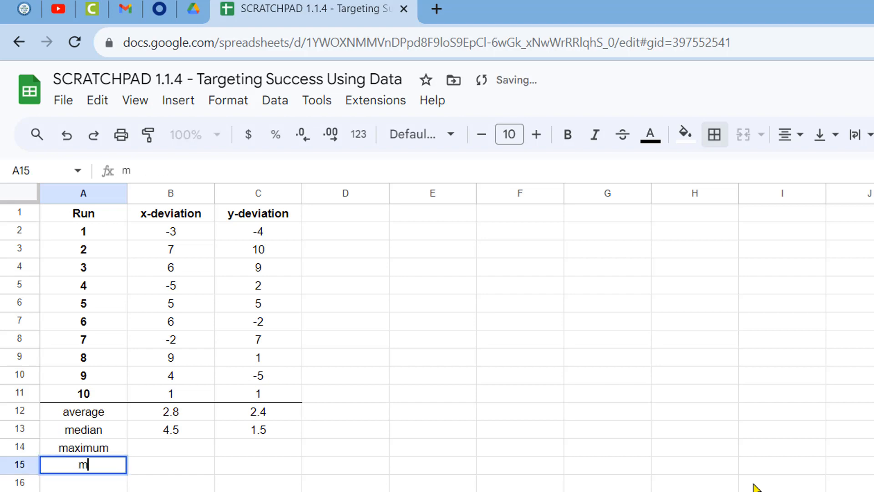
type("imimum")
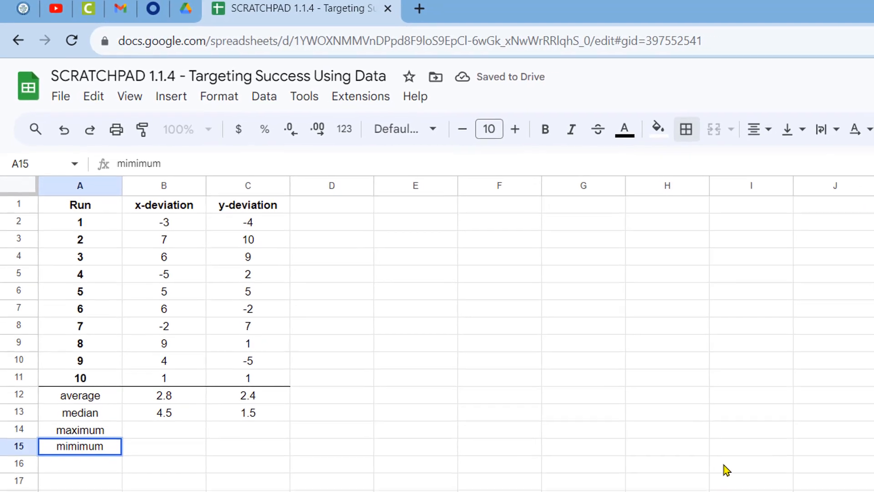
key("Return")
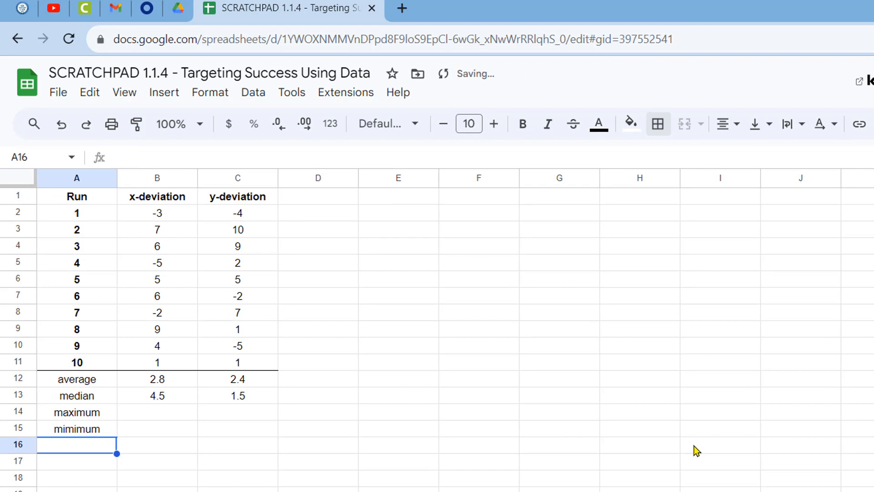
- Enter the row labels "range" in A16 and "mode" in A17
type("range")
key("Return")
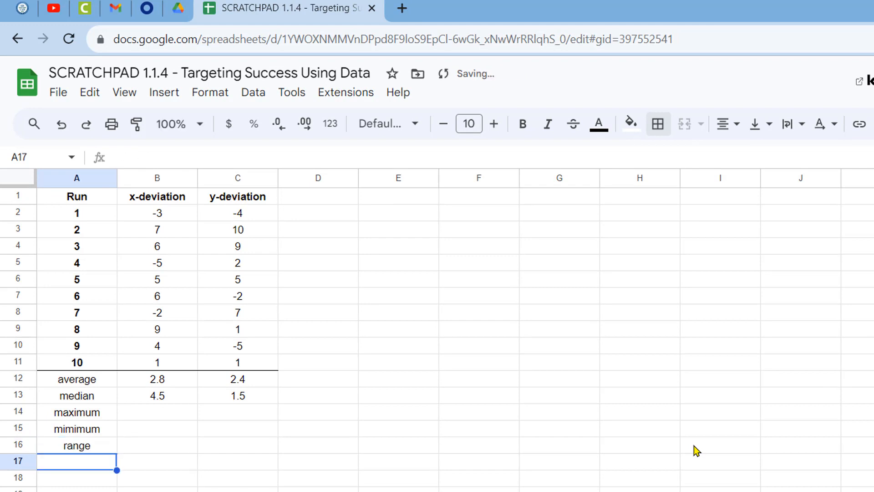
type("mode")
key("Return")
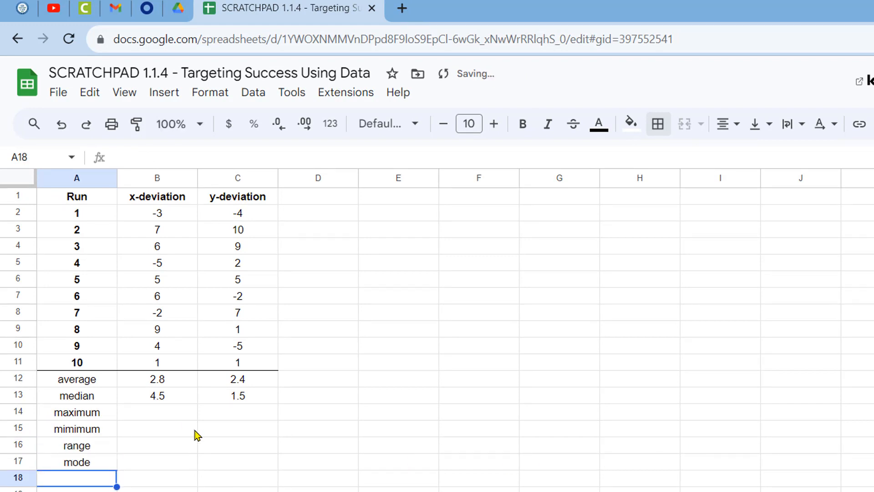
- Calculate the x-deviation maximum in B14 with the formula =MAX(B2:B11)
left_click(183, 415)
type("=")
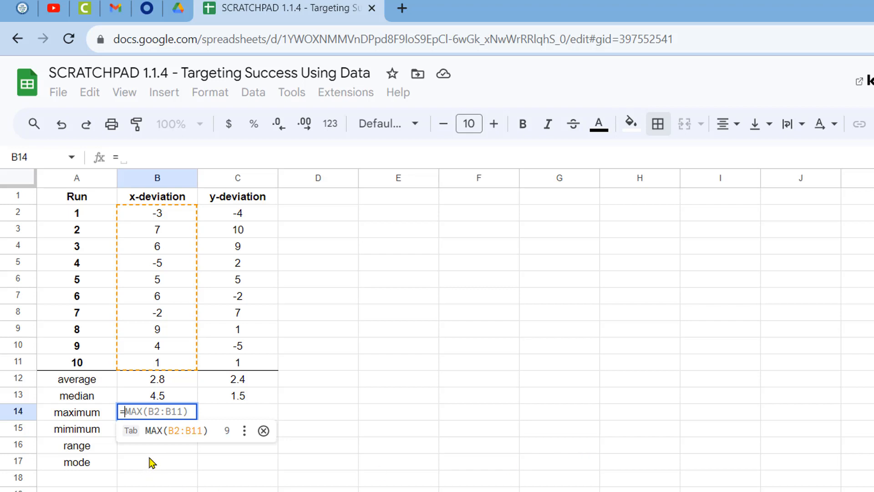
key("Tab")
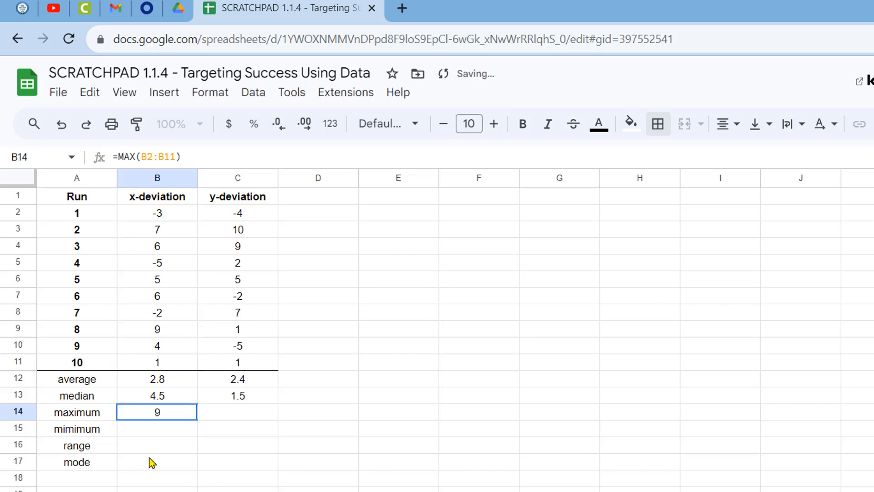
left_click(168, 436)
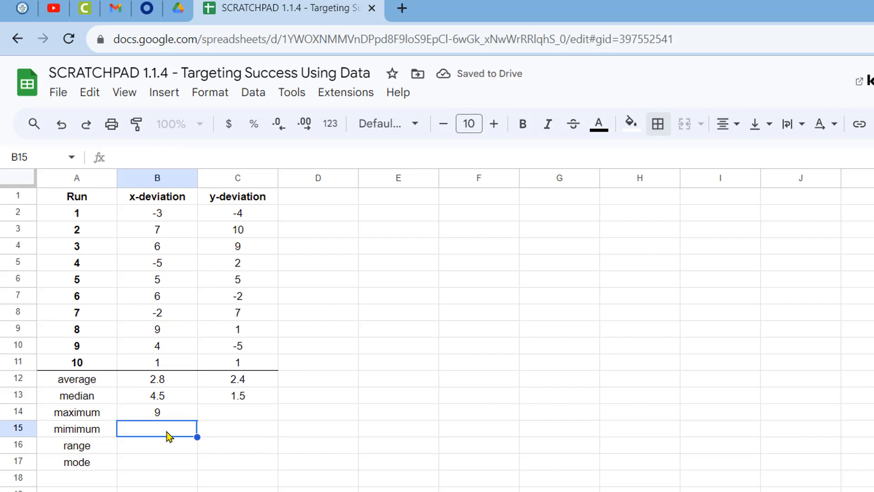
type("=")
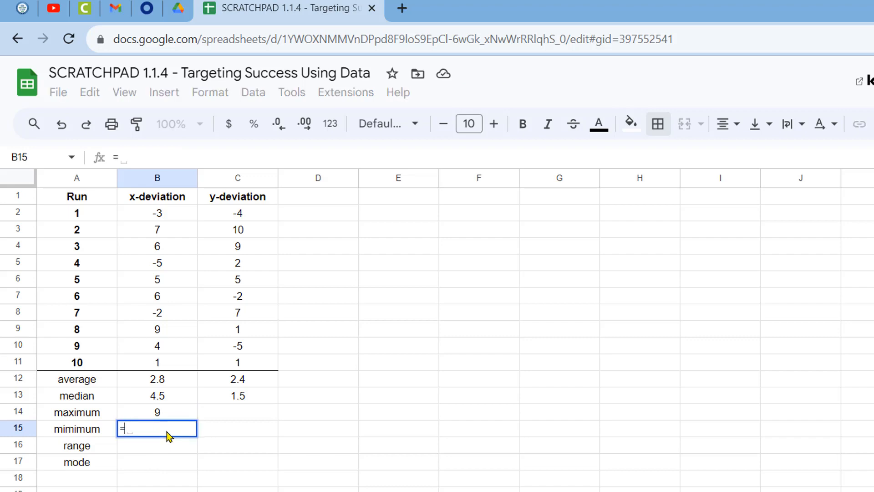
key("BackSpace")
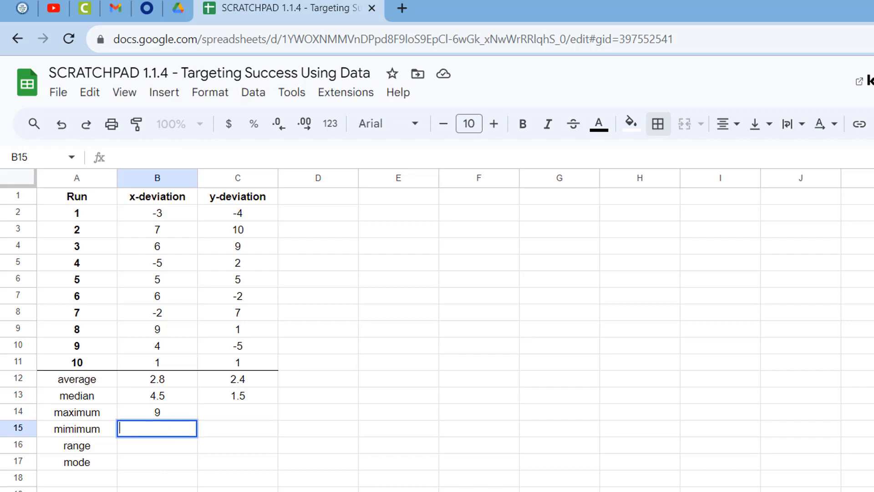
- Correct the misspelled row label in A15 to "minimum"
left_click(83, 431)
type("min")
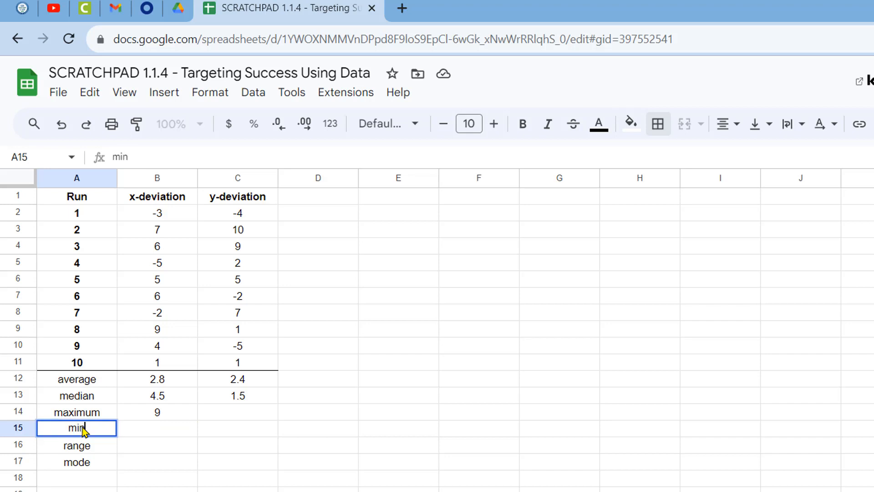
type("imum")
key("Return")
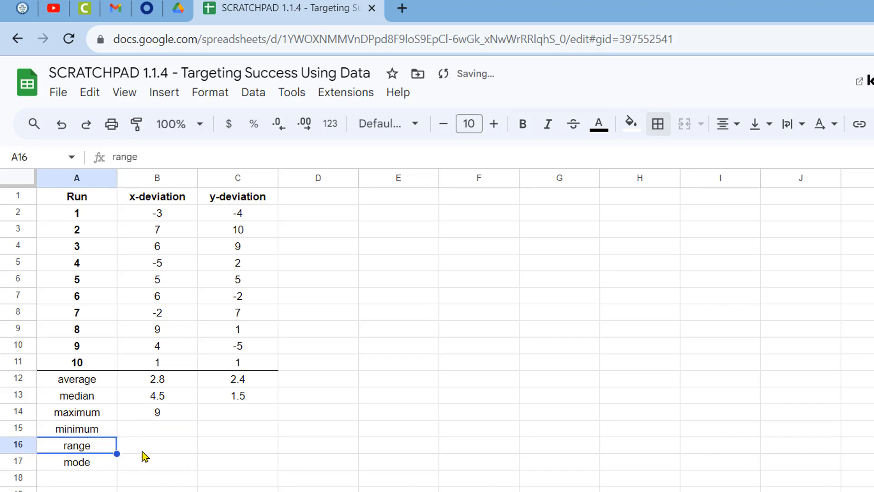
- Calculate the x-deviation minimum in B15 with the formula =MIN(B2:B11)
left_click(174, 436)
type("=")
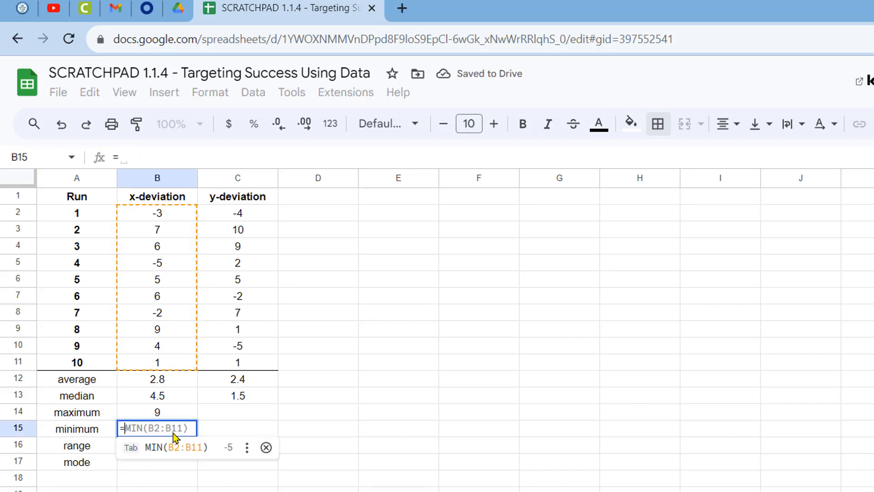
key("Tab")
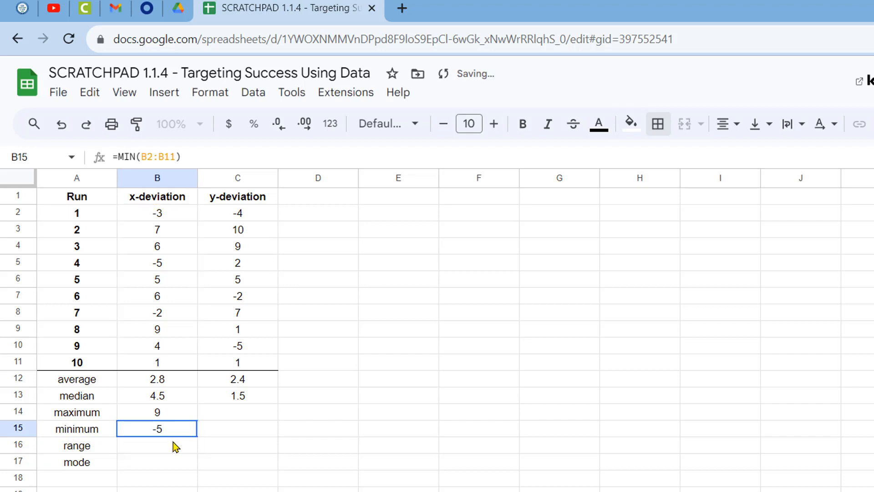
- Calculate the x-deviation range in B16 as maximum minus minimum with the formula =B14-B15, rejecting any autofill suggestion
left_click(176, 447)
type("=")
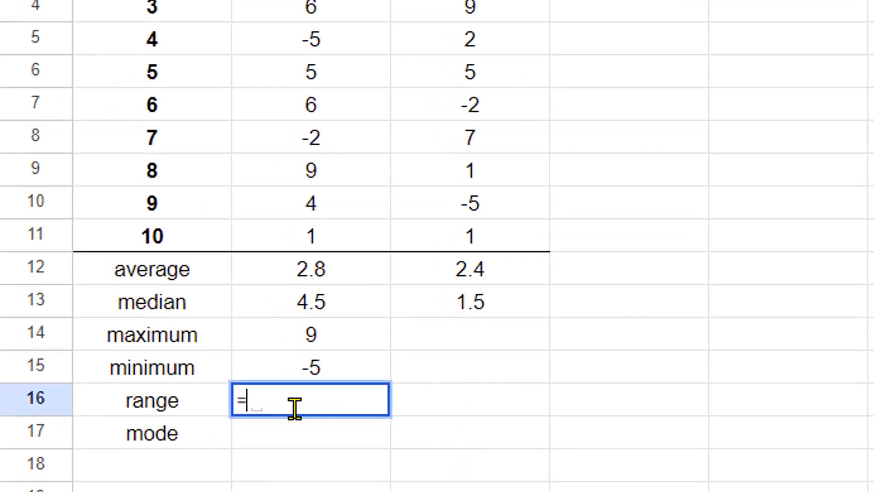
left_click(357, 333)
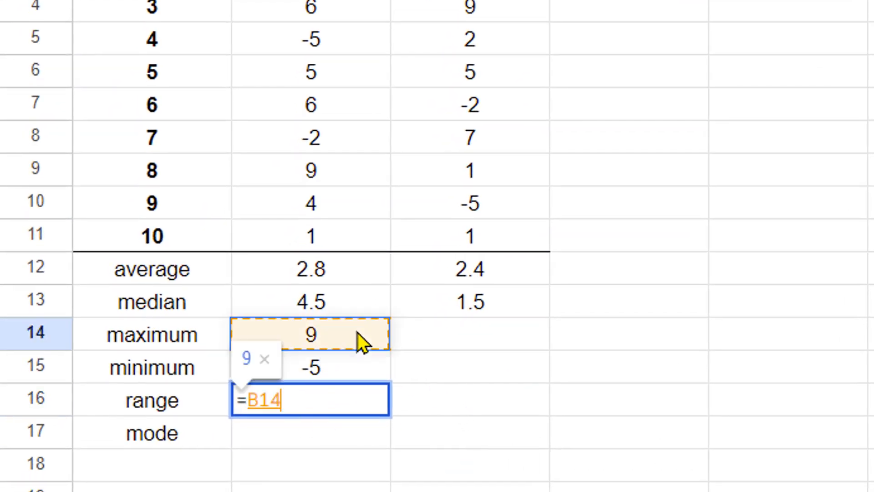
type("-")
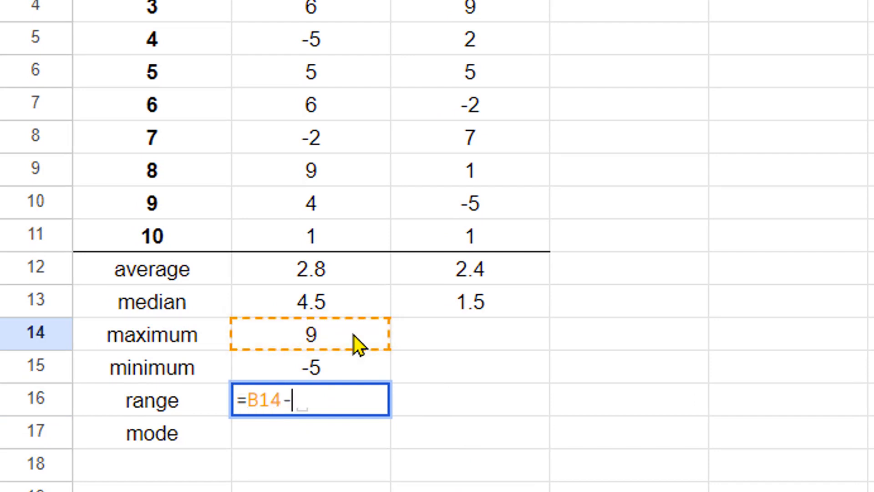
left_click(347, 369)
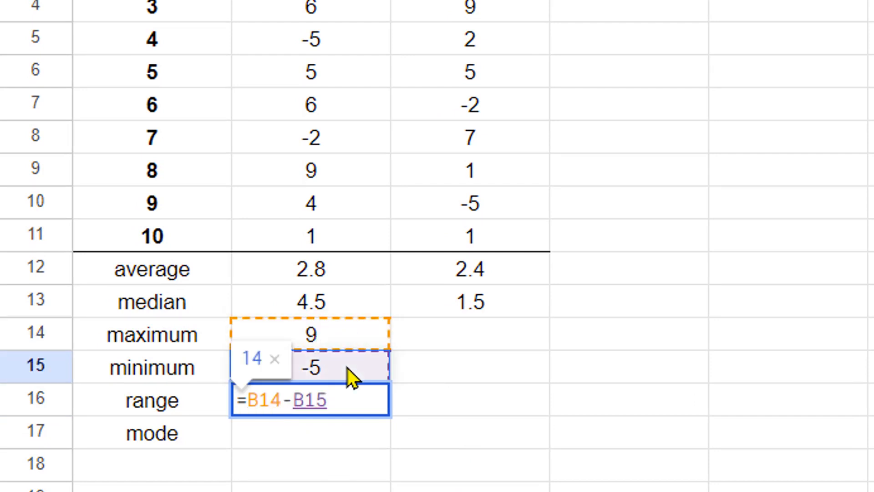
key("Return")
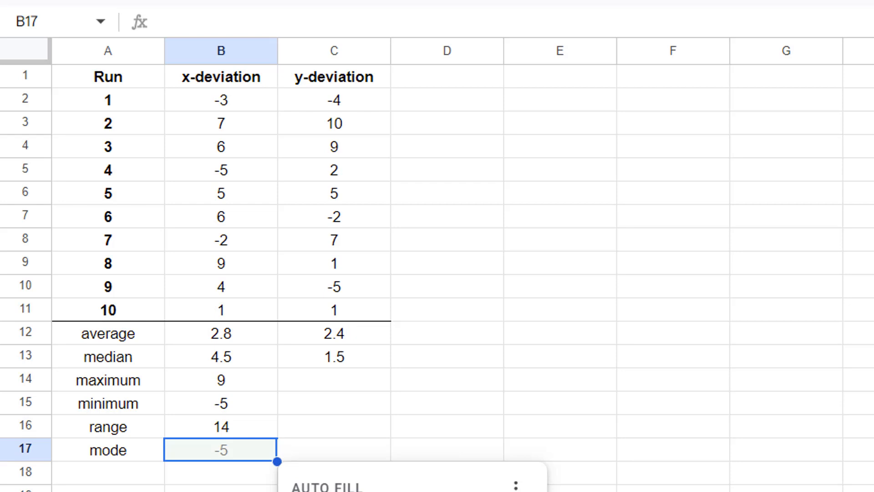
key("Escape")
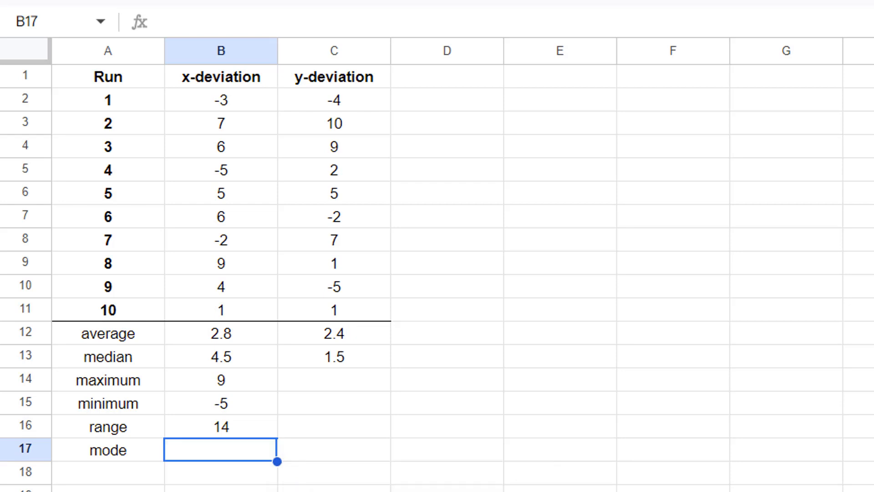
left_click(571, 456)
left_click(246, 430)
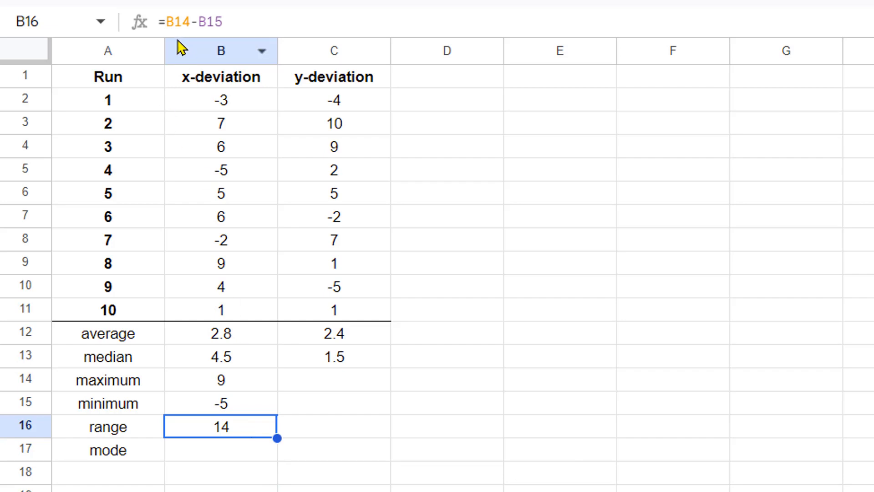
- Calculate the x-deviation mode in B17 with the formula =MODE(B2:B11) and check it against the repeated values in the column
left_click(218, 456)
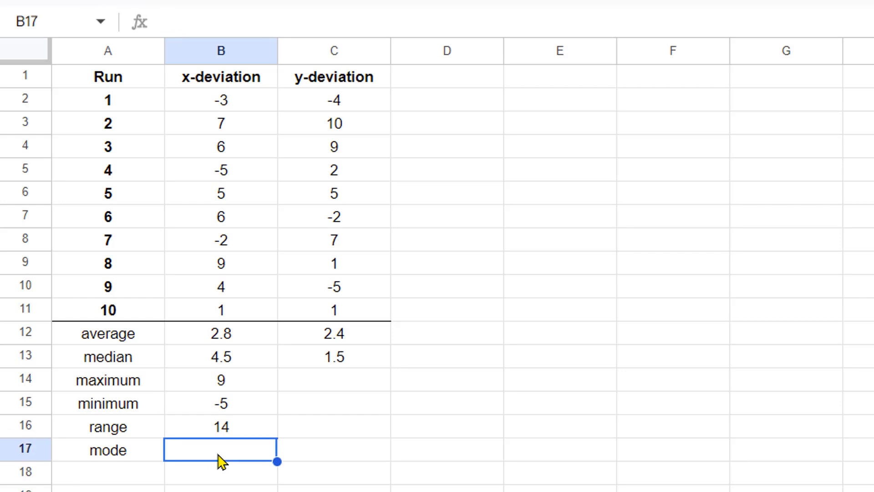
type("=")
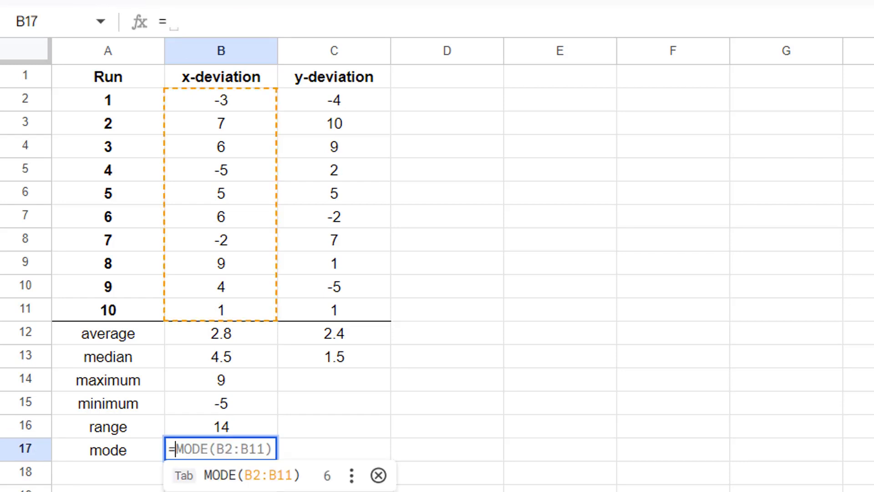
key("Tab")
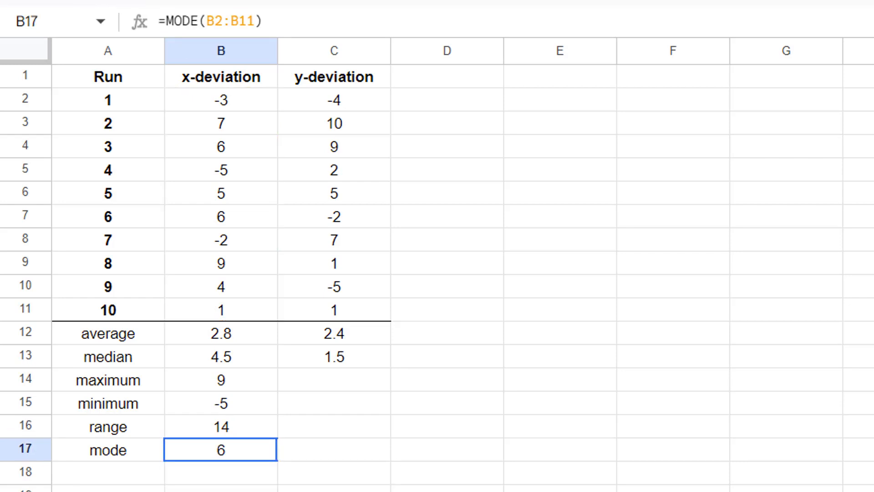
left_click(241, 148)
left_click(245, 222)
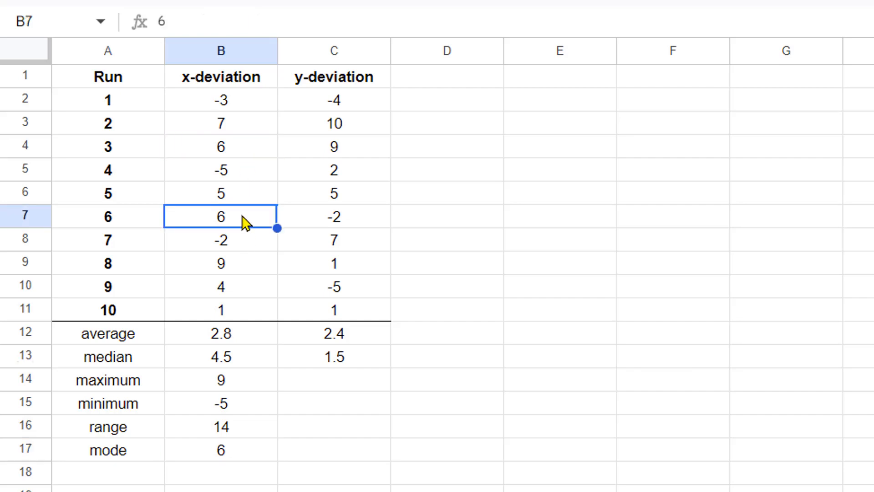
left_click(867, 448)
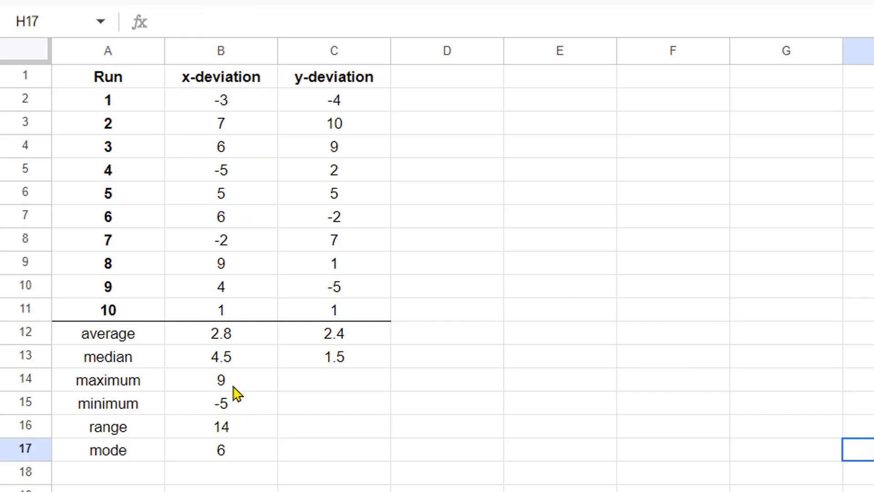
- Copy the maximum, minimum, range and mode formulas from B14:B17 into the y-deviation column starting at C14, and check the column's formulas
left_click_drag(234, 387, 242, 458)
right_click(249, 446)
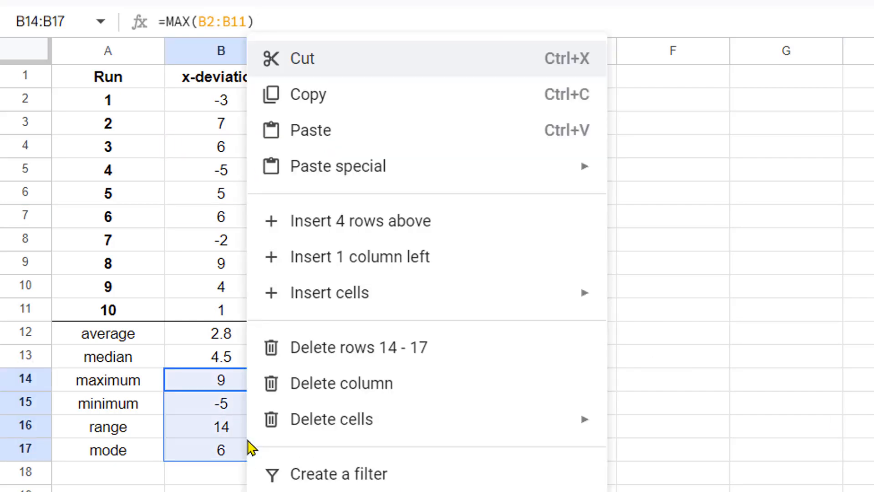
left_click(374, 106)
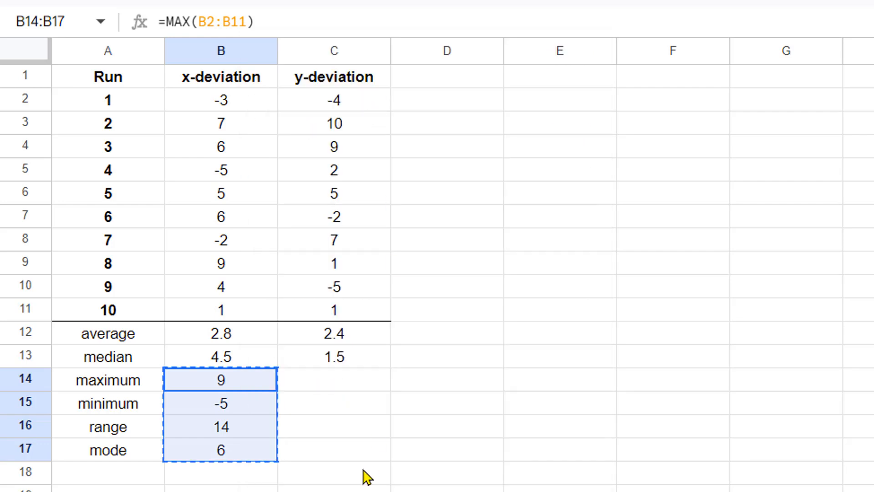
left_click(334, 385)
right_click(334, 385)
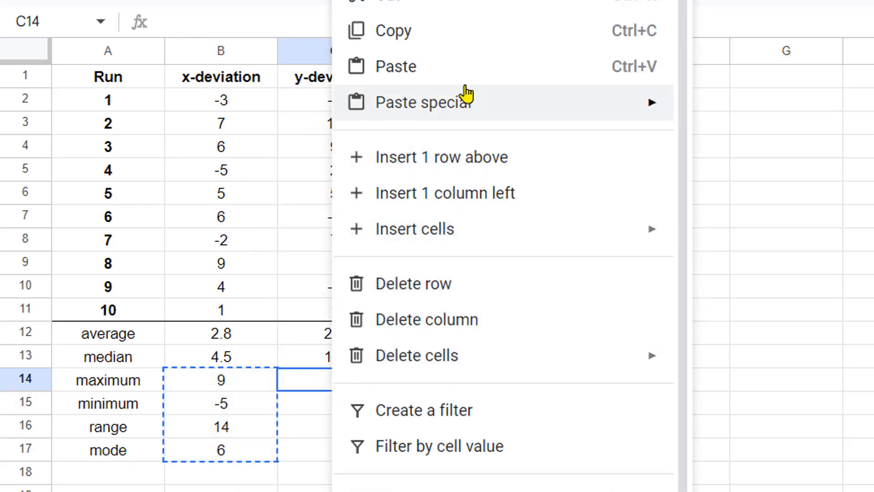
left_click(463, 78)
left_click(688, 403)
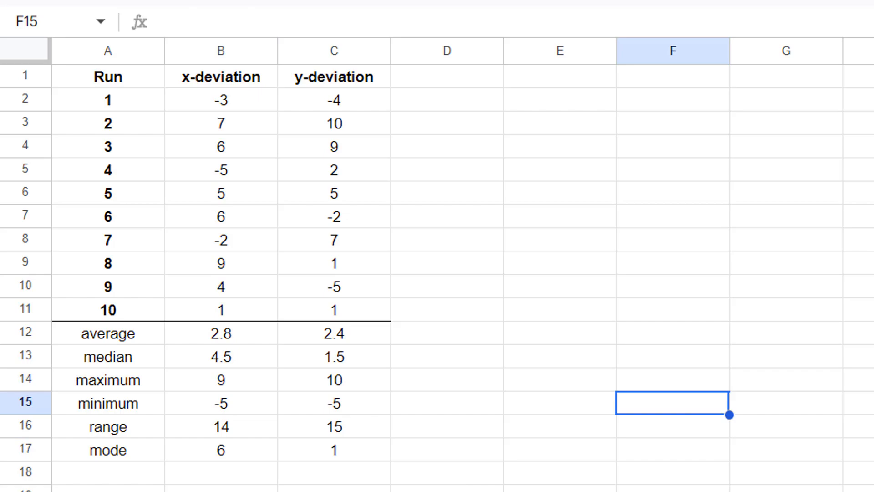
left_click(349, 409)
left_click(354, 362)
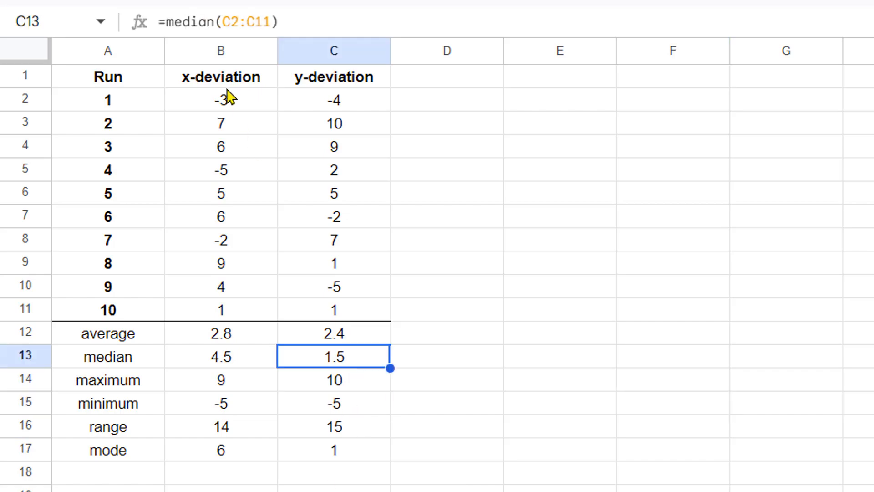
- Insert a chart from the x-deviation and y-deviation data in B1:C11, including the headers
left_click_drag(223, 86, 320, 314)
left_click(187, 411)
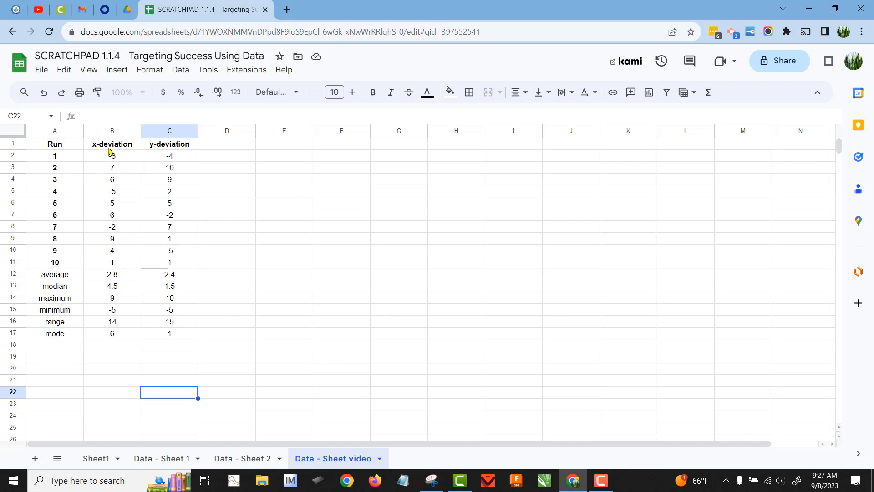
left_click_drag(106, 147, 168, 267)
left_click(118, 71)
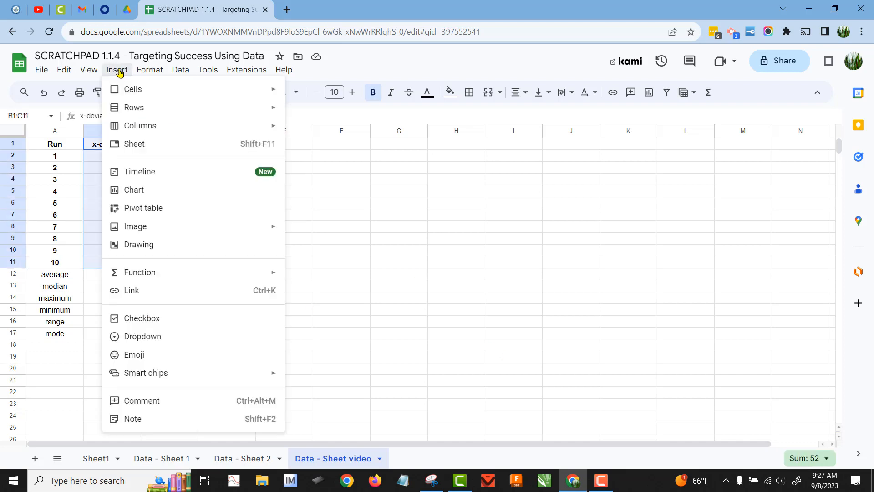
left_click(142, 192)
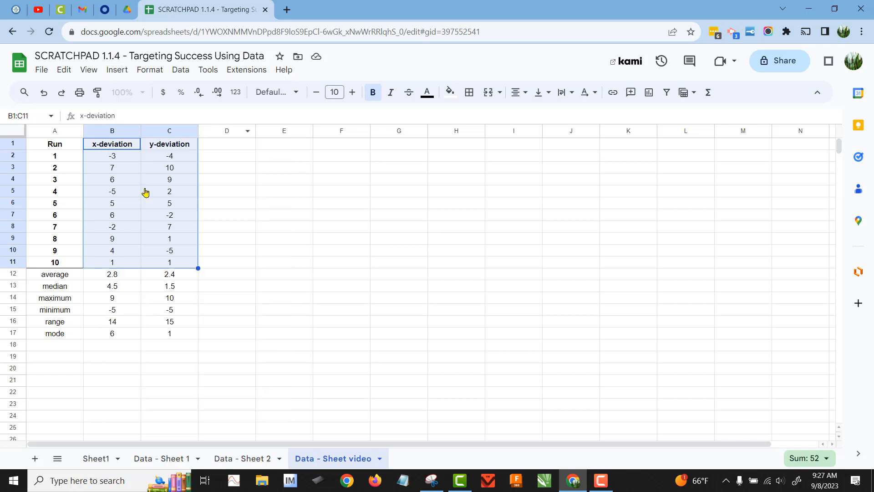
- Move the chart beside the data table, clear of columns A to C, and enlarge it slightly
left_click_drag(441, 197, 552, 180)
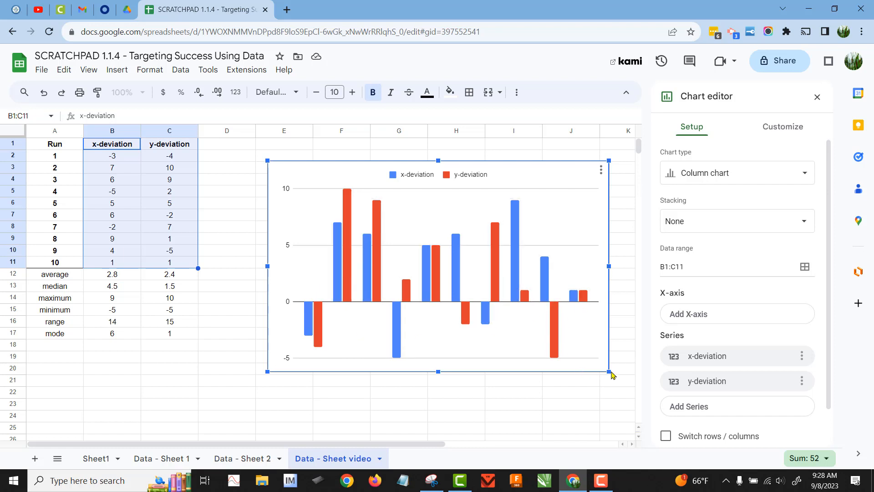
mouse_move(609, 371)
left_mouse_down()
mouse_move(618, 423)
mouse_move(607, 376)
left_mouse_up()
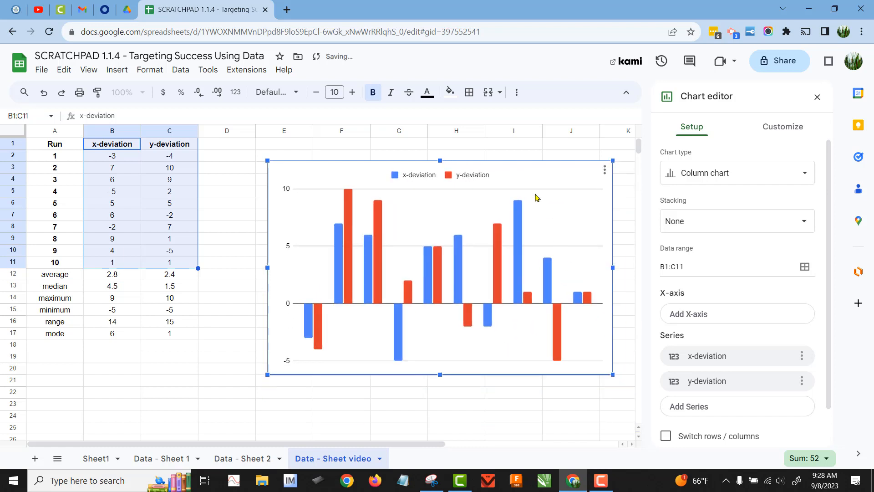
left_click_drag(518, 163, 488, 157)
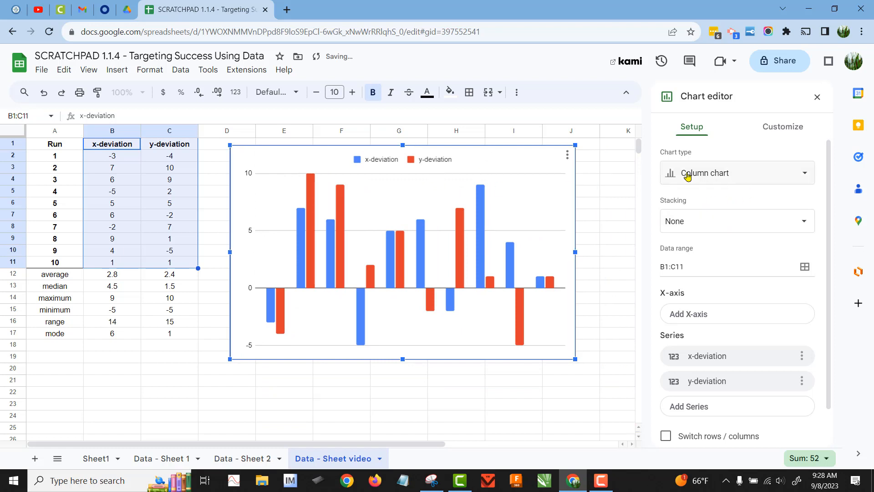
- Change the chart type to a scatter chart of y-deviation against x-deviation and select a plotted point
left_click(717, 178)
scroll(685, 255, "down", 3)
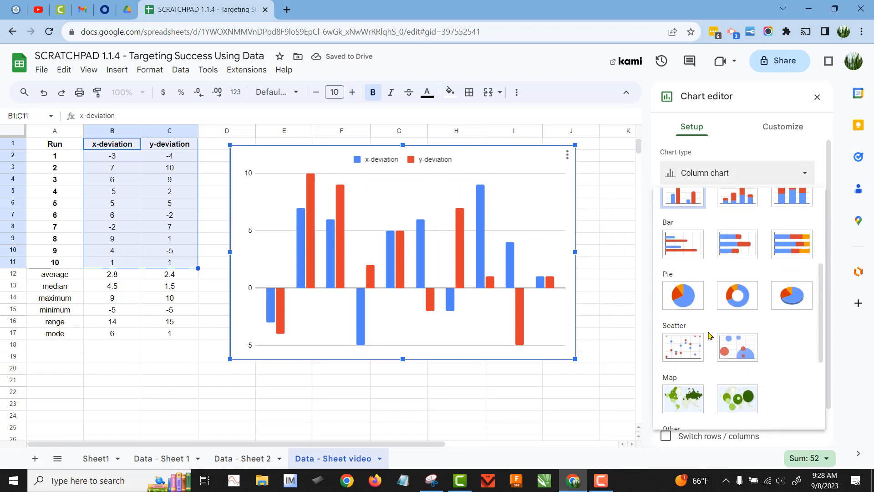
left_click(686, 348)
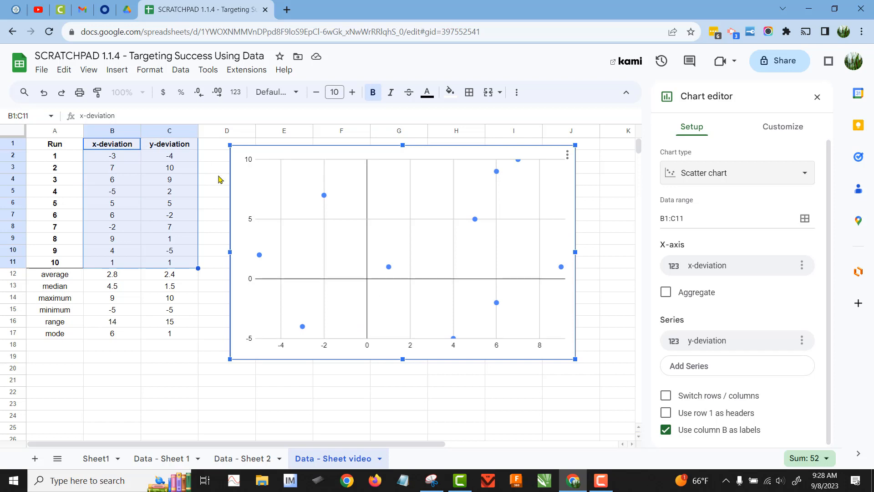
left_click(388, 268)
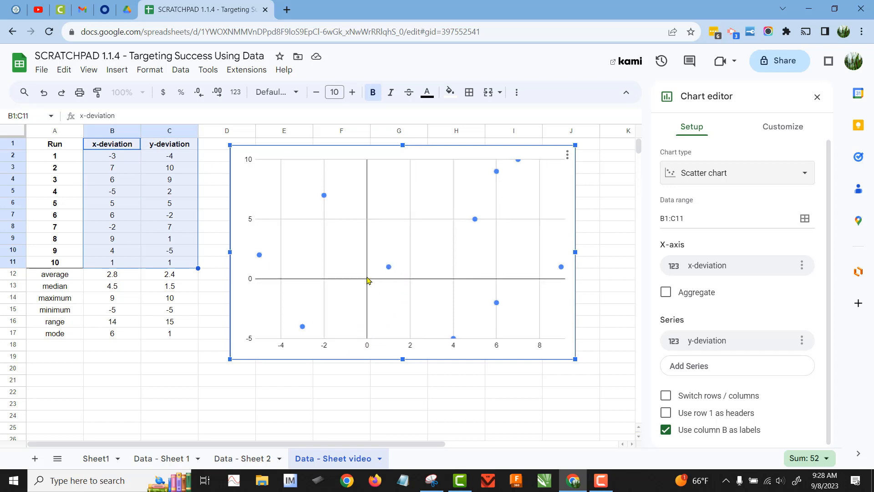
- Move the scatter chart to its own sheet and open it for editing there
left_click(567, 154)
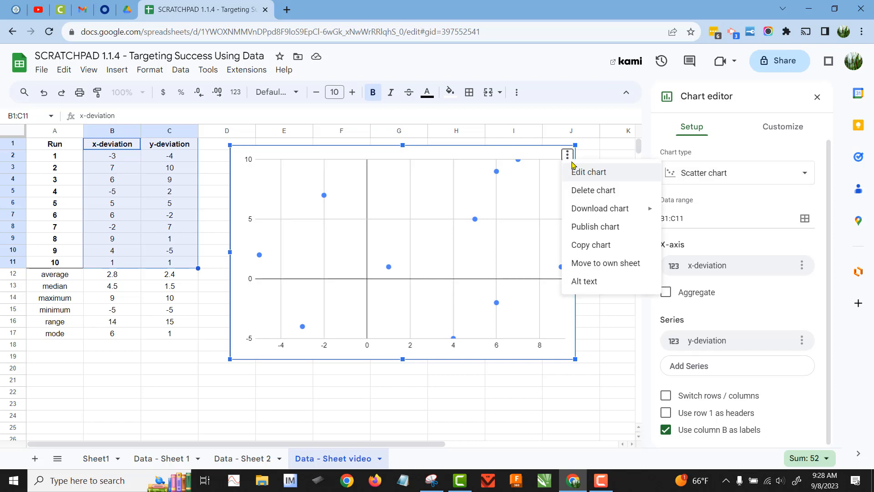
left_click(600, 267)
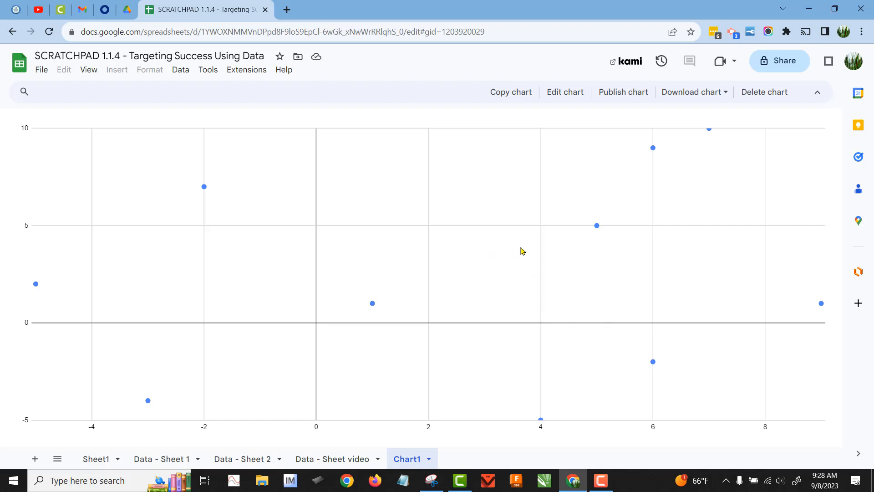
left_click(569, 92)
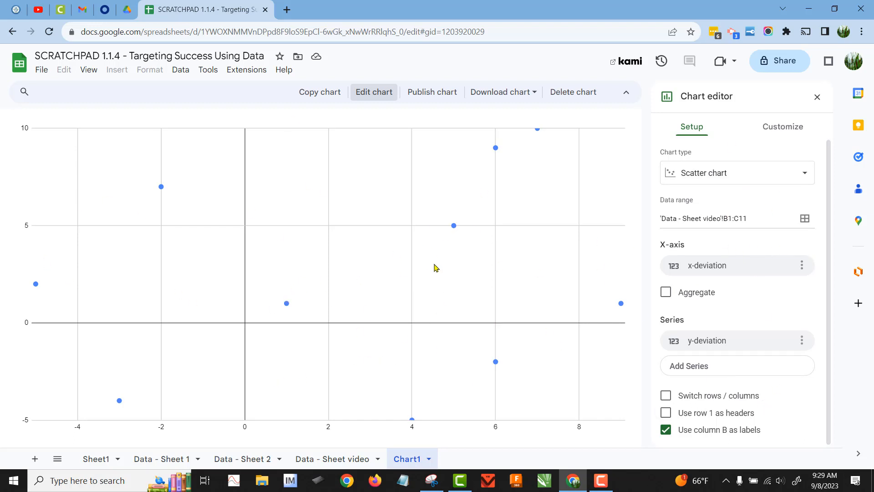
- Colour the y-deviation series points red and set their point size to 14px
left_click(455, 227)
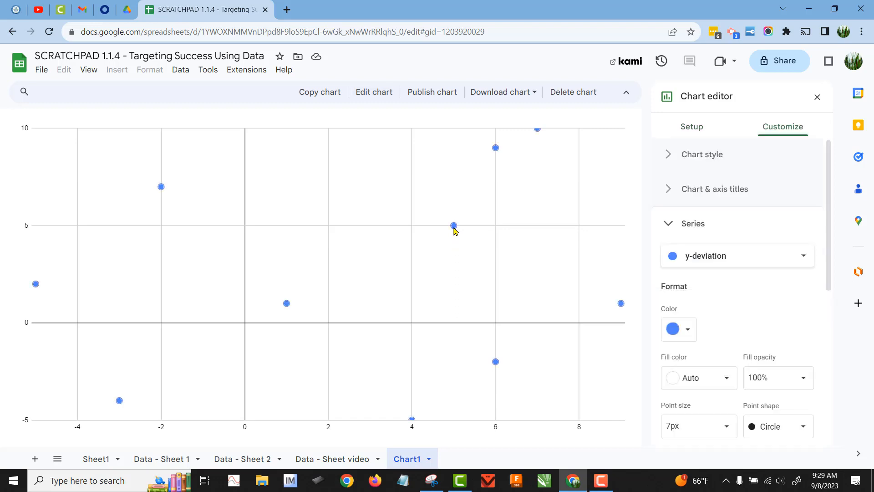
left_click(682, 329)
left_click(685, 166)
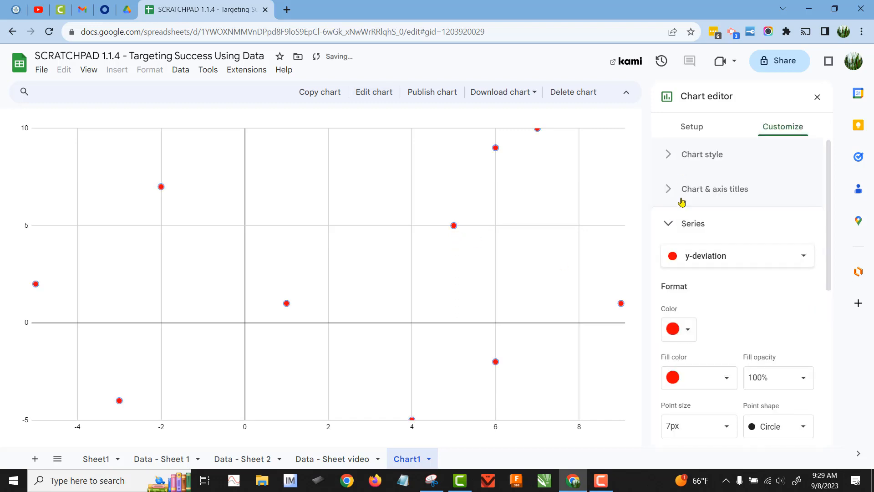
scroll(739, 411, "down", 2)
left_click(726, 371)
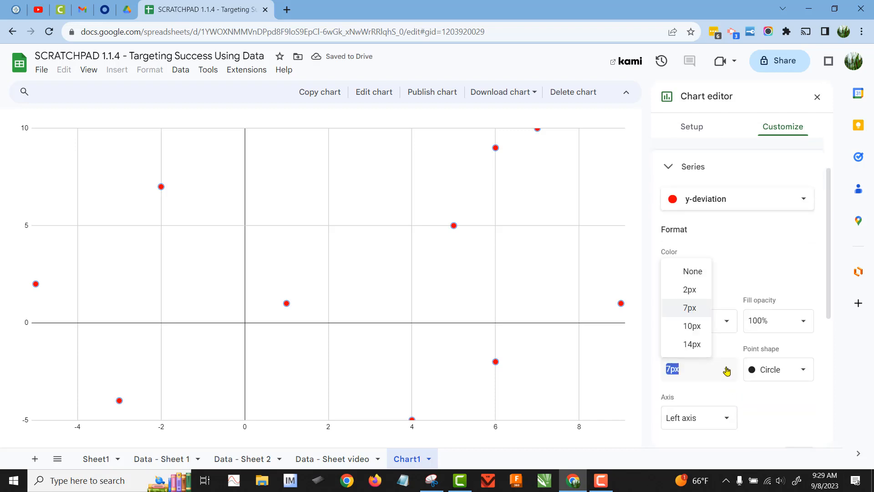
left_click(700, 345)
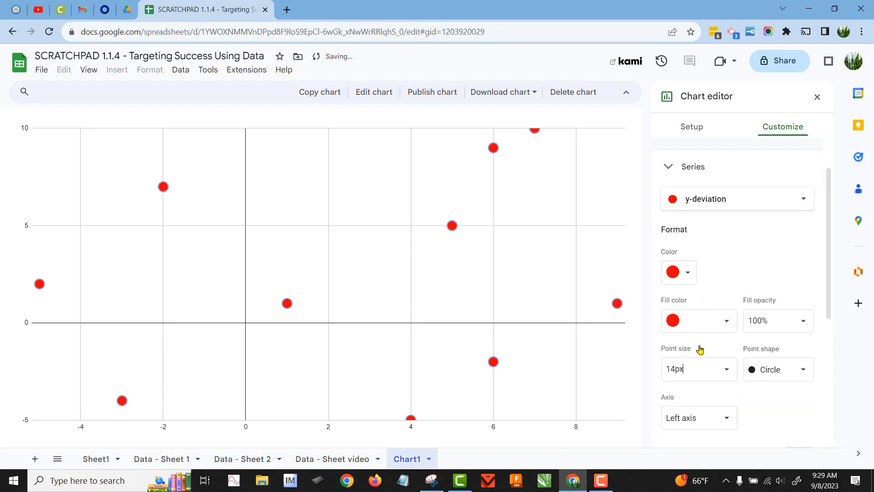
- Try the square point shape for the y-deviation series and set it back to circle
left_click(730, 324)
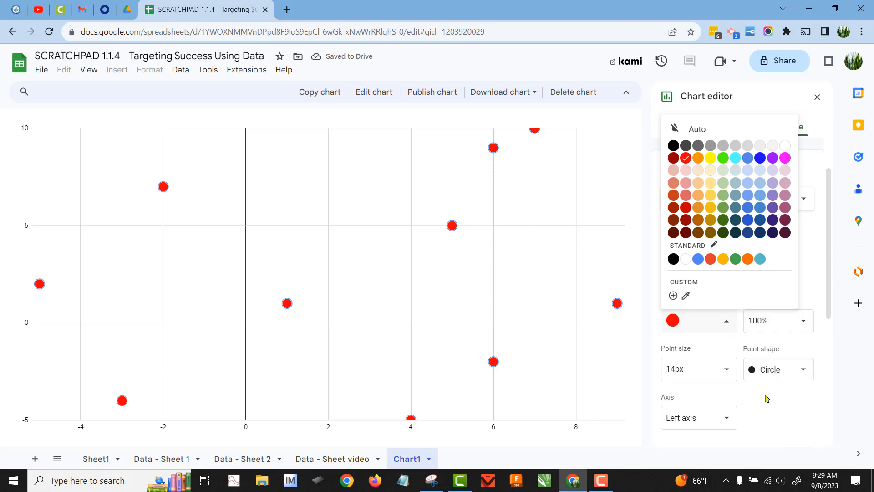
left_click(799, 398)
left_click(805, 370)
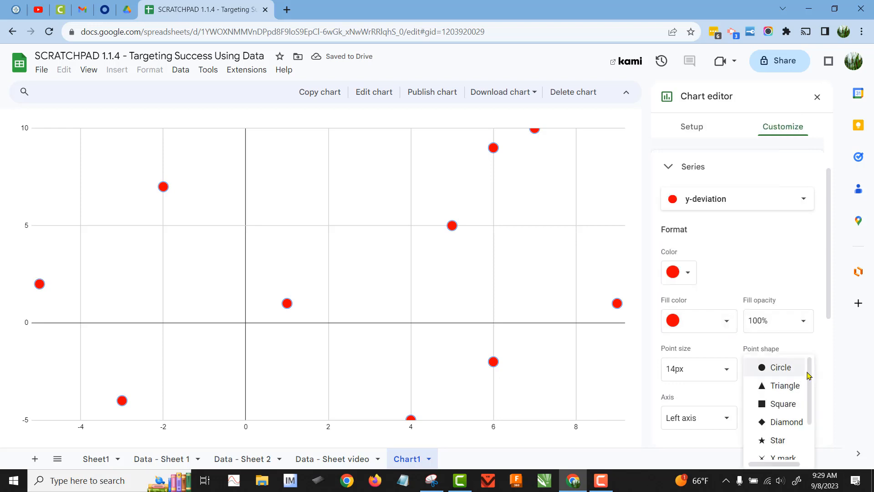
left_click(792, 403)
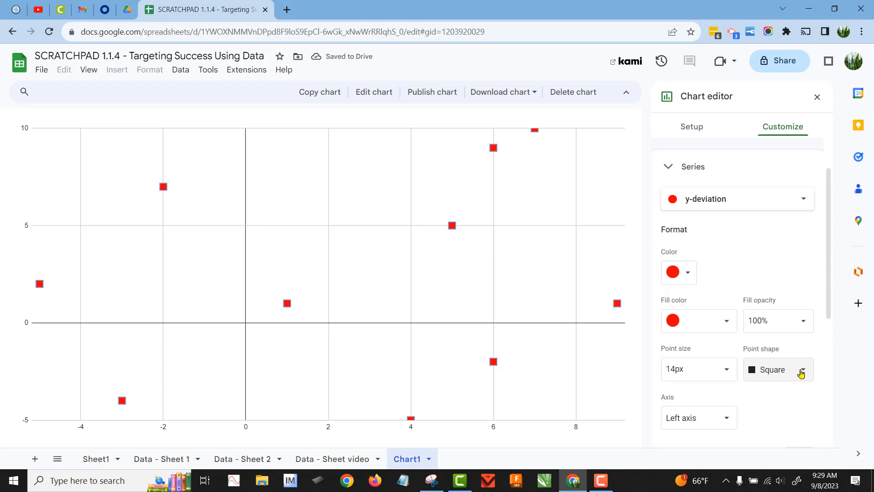
left_click(802, 370)
left_click(791, 335)
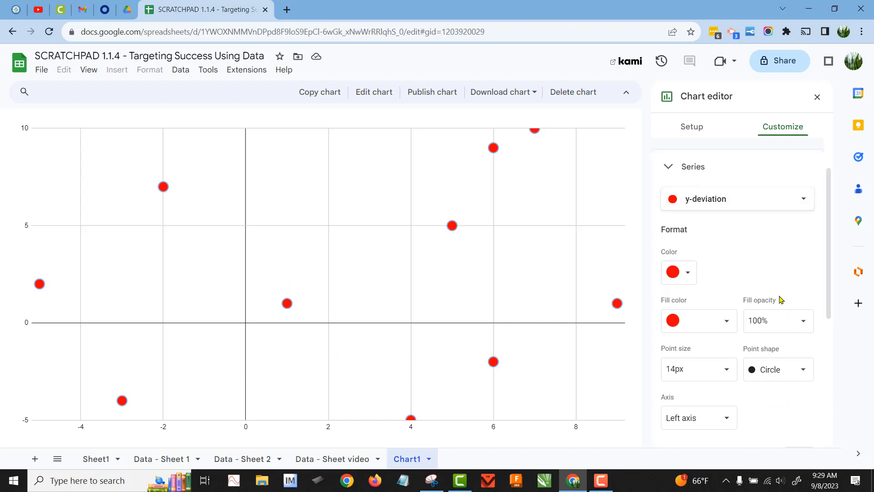
left_click(314, 255)
left_click(15, 255)
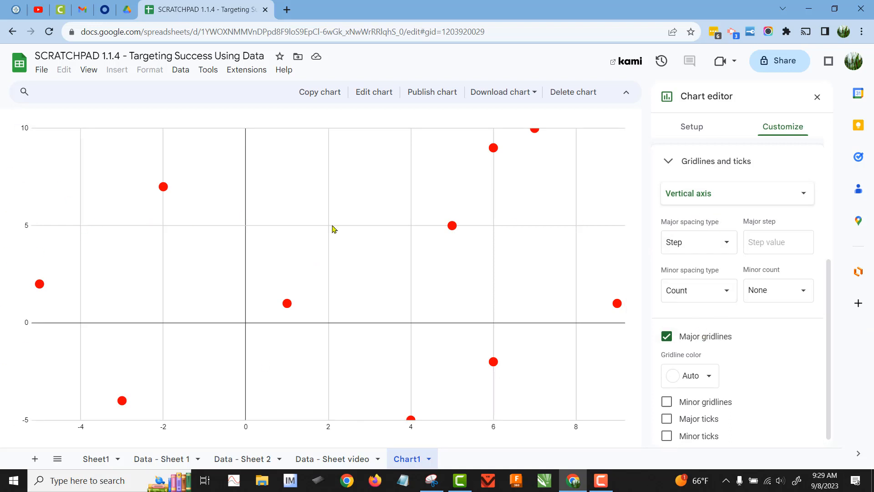
left_click(747, 195)
left_click(728, 192)
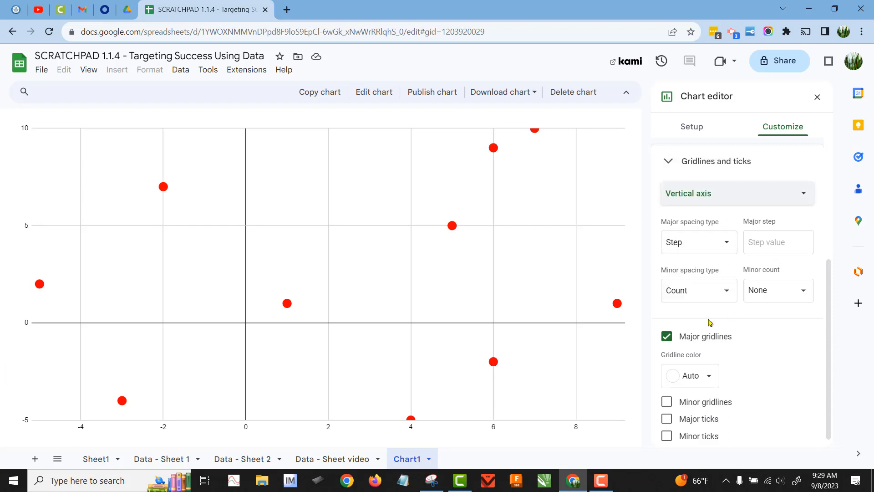
left_click_drag(829, 407, 736, 176)
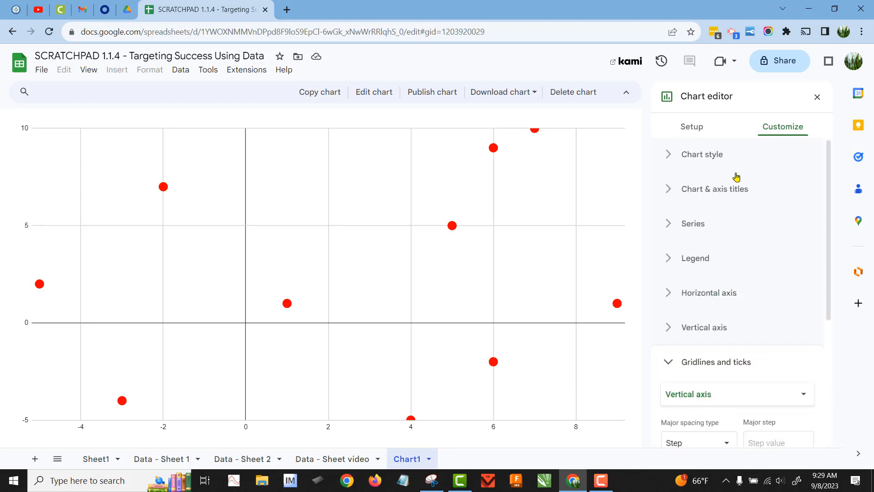
- Add the chart title "Results of Mini-catapult"
left_click(724, 187)
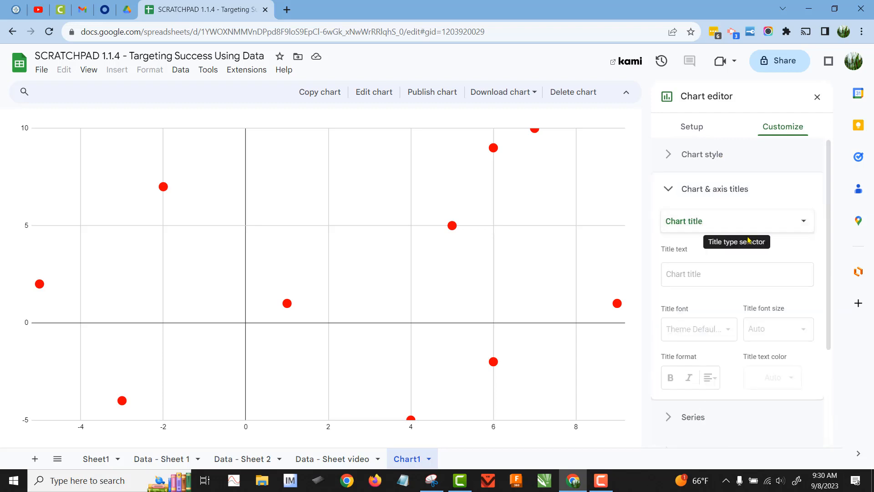
left_click(734, 276)
type("Results of Mini-catapult")
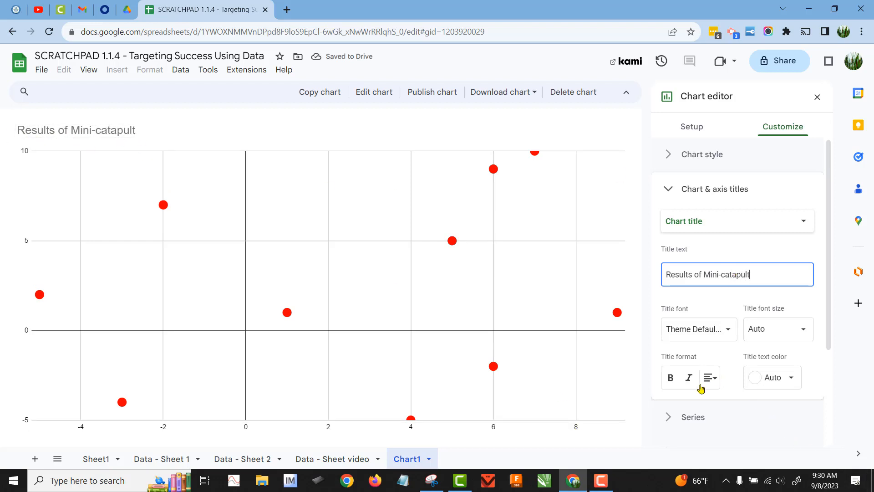
- Format the chart title as black, bold text with font size 24, after trying magenta
left_click(791, 377)
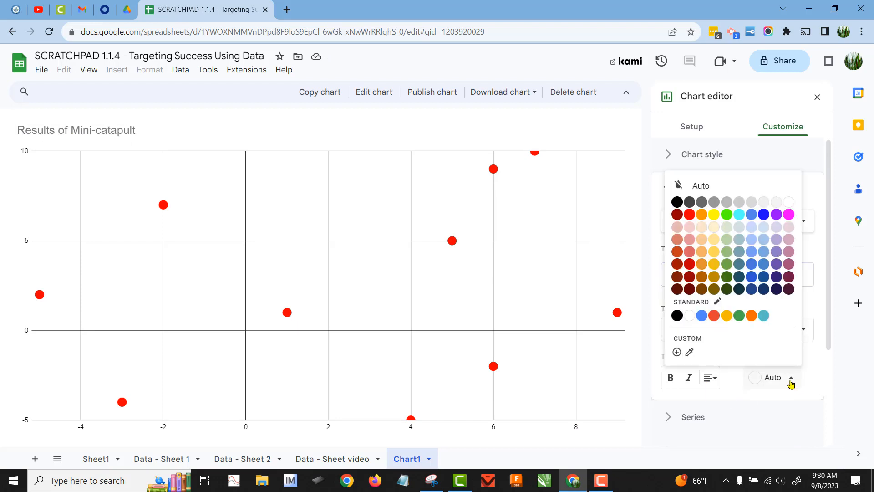
left_click(789, 214)
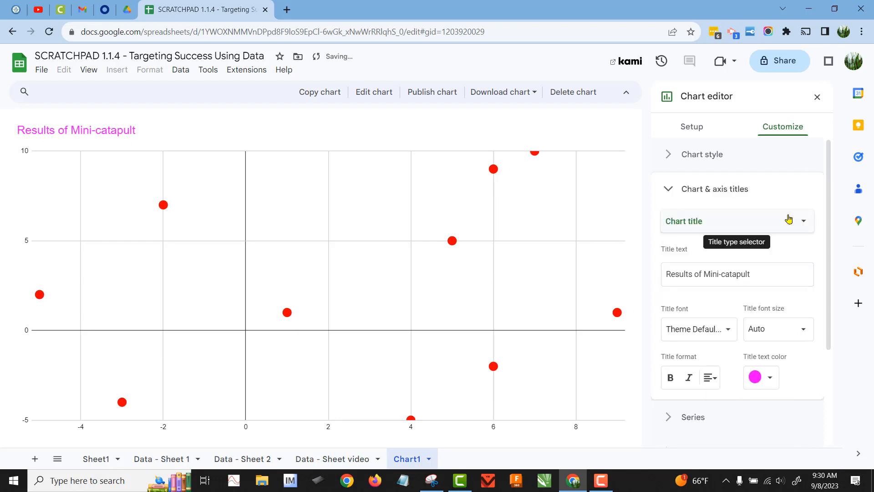
left_click(770, 377)
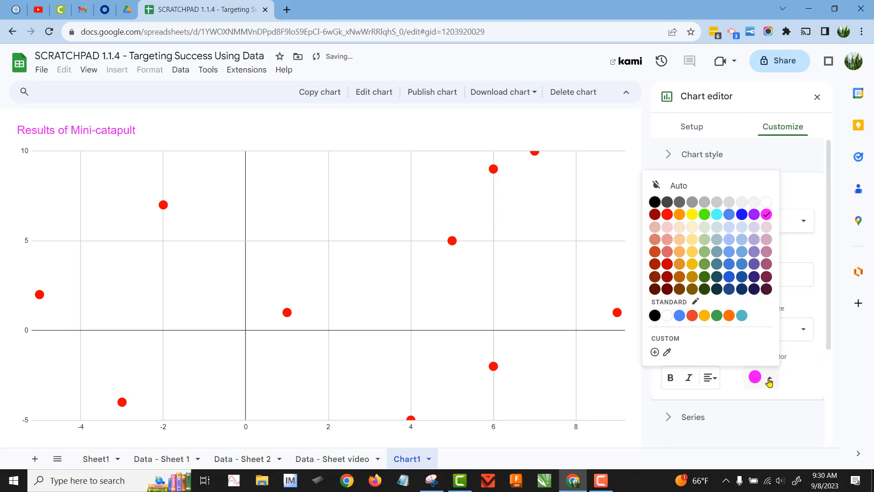
left_click(655, 203)
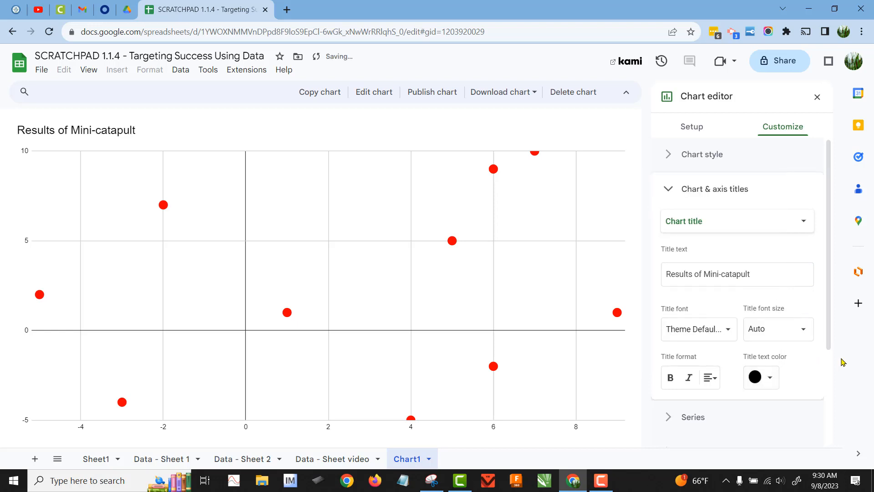
left_click(670, 377)
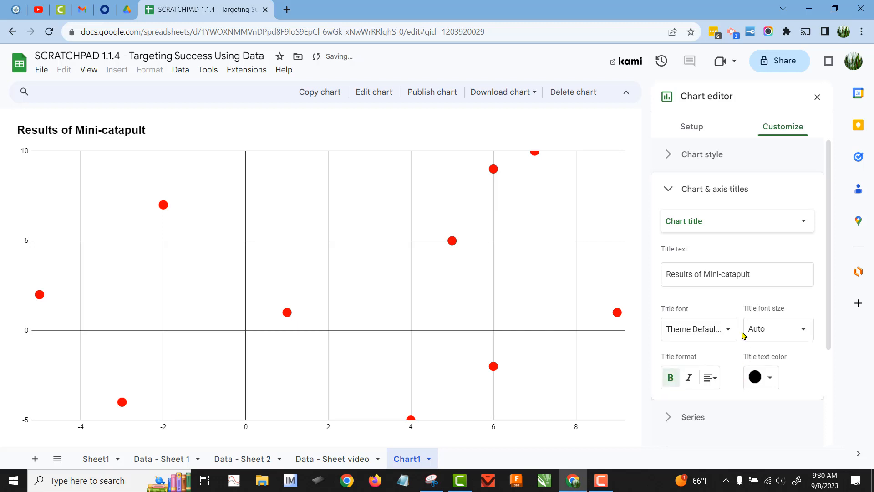
left_click(805, 332)
left_click(778, 270)
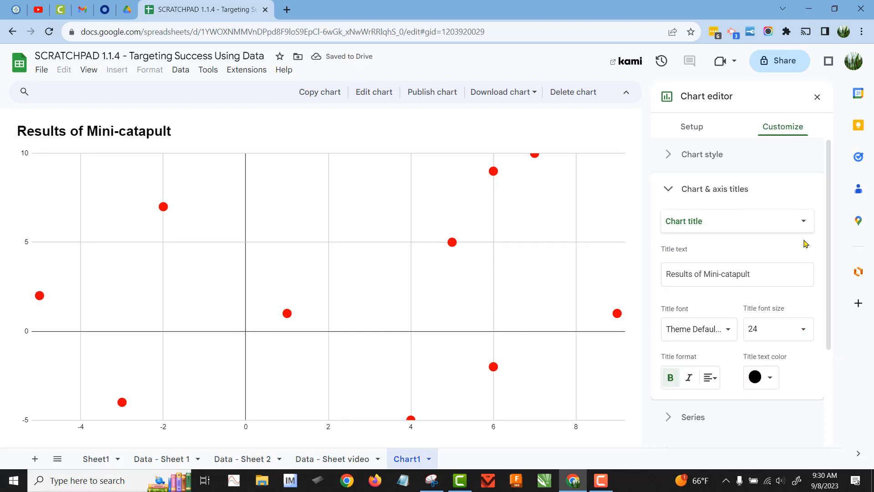
- Add the vertical axis title "y-deviation from target" in bold with font size 20
left_click(801, 221)
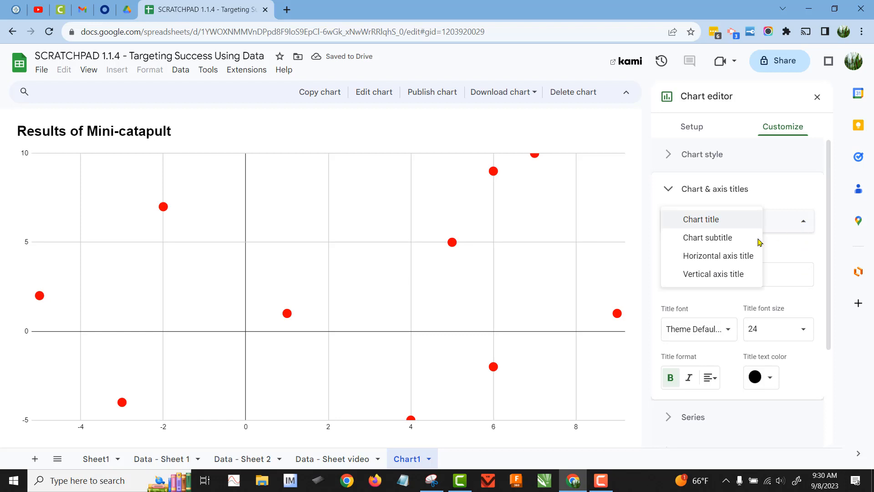
left_click(721, 275)
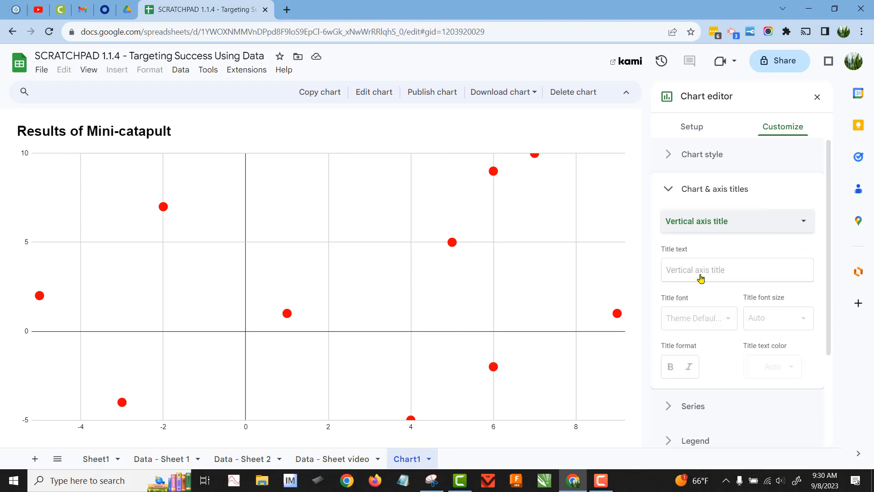
left_click(730, 276)
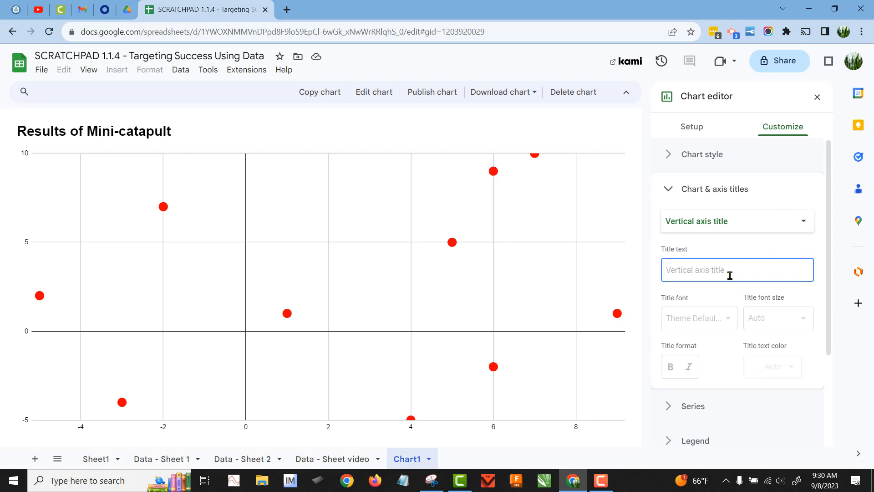
type("y-deviation from target")
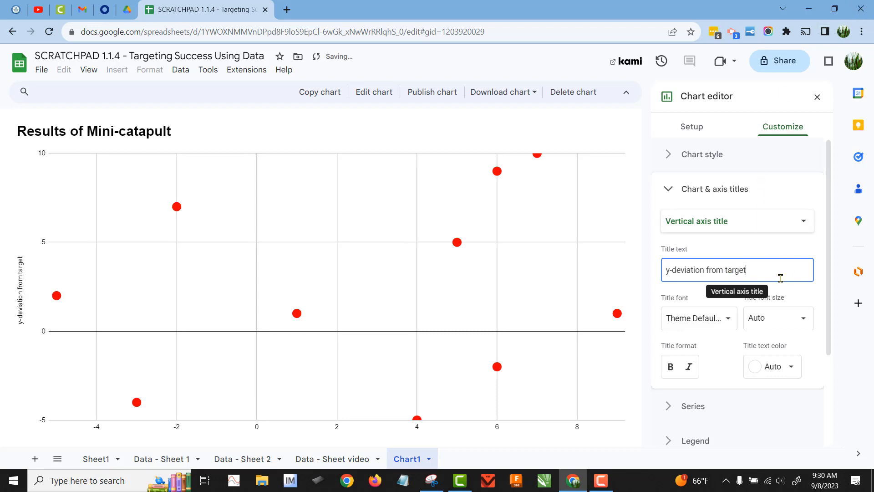
left_click(670, 367)
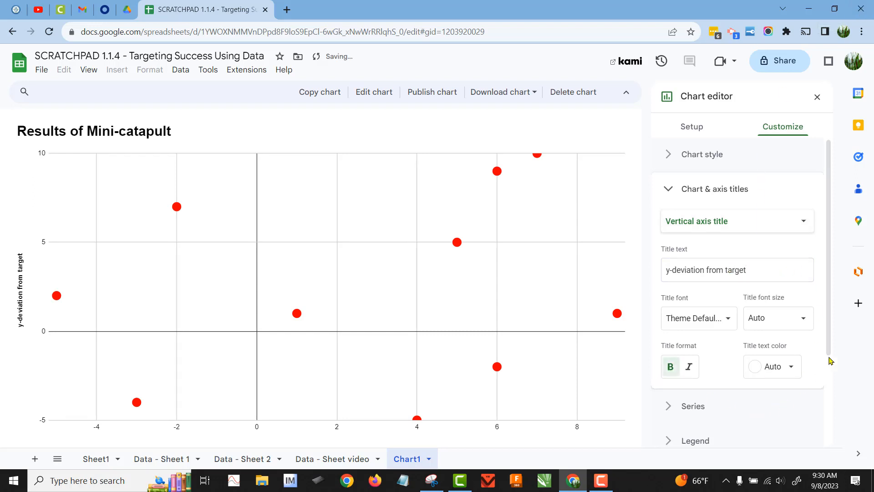
left_click(801, 326)
left_click(772, 237)
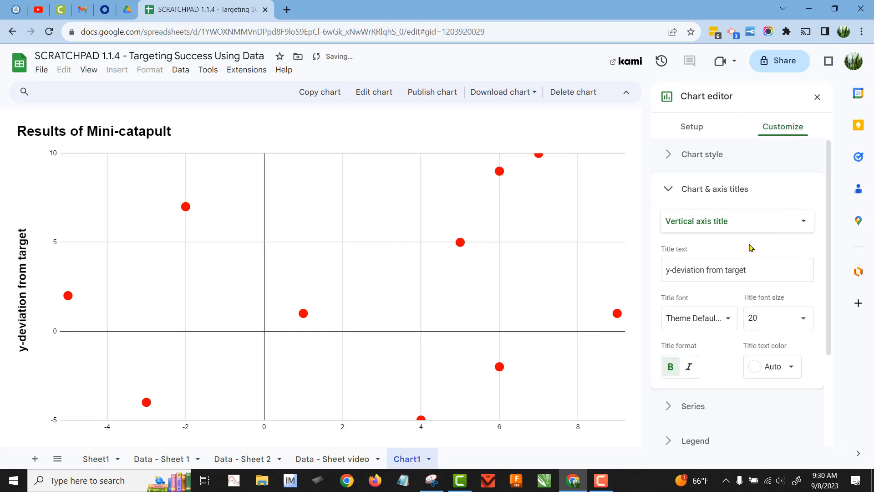
- Add the horizontal axis title "x-deviation from target" and make it bold
left_click(734, 224)
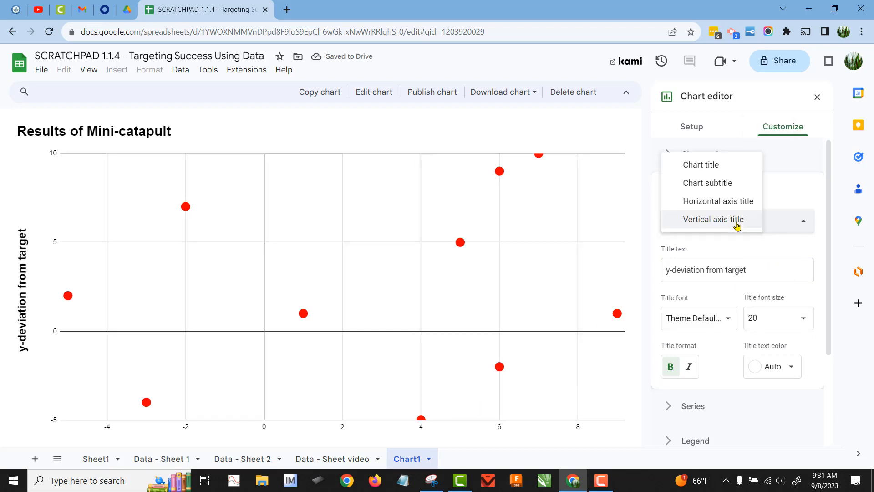
left_click(717, 202)
left_click(727, 270)
type("x")
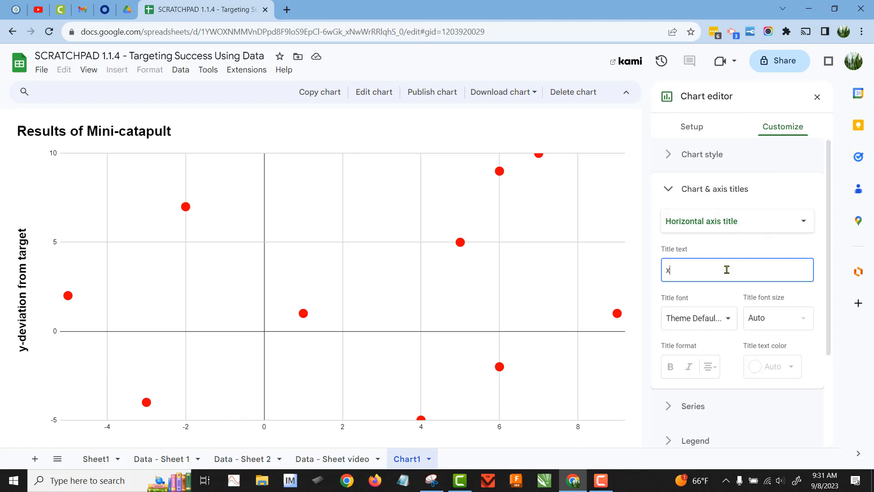
type("-deviation from target")
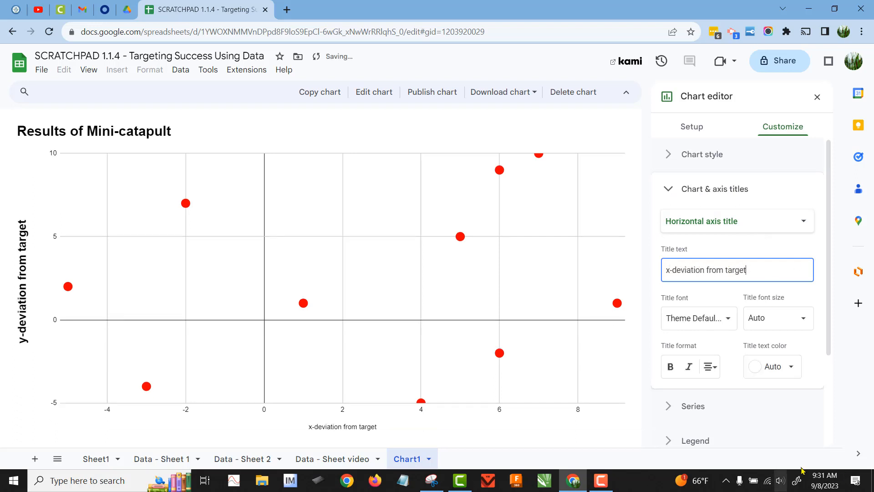
left_click(670, 366)
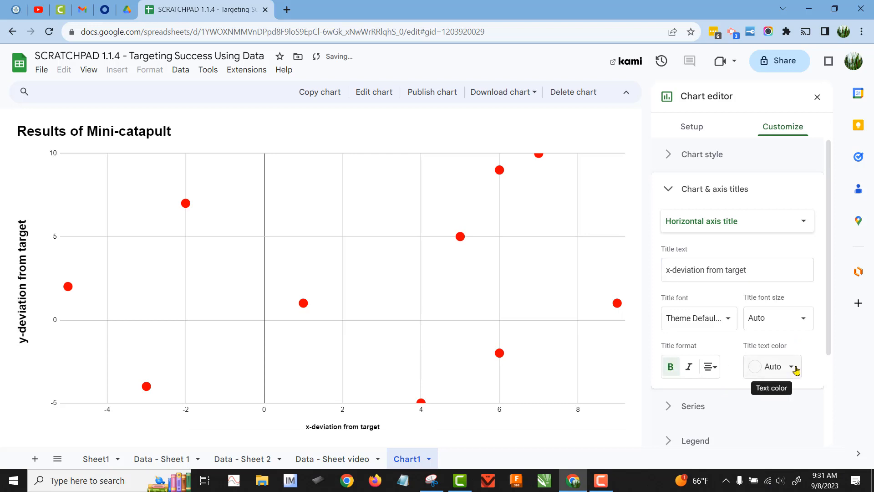
- Set the horizontal axis title's font size to 20
left_click(800, 317)
left_click(785, 244)
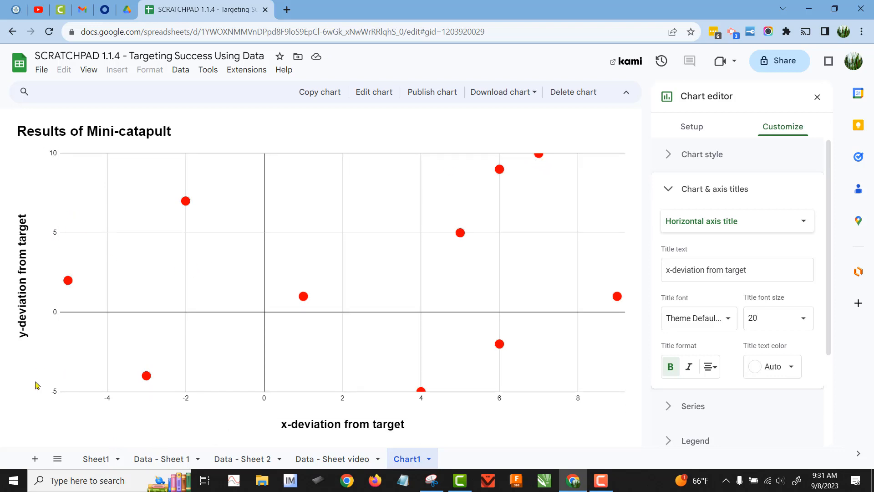
- Set the chart's vertical axis range to a minimum of -6 and a maximum of 12
left_click(54, 235)
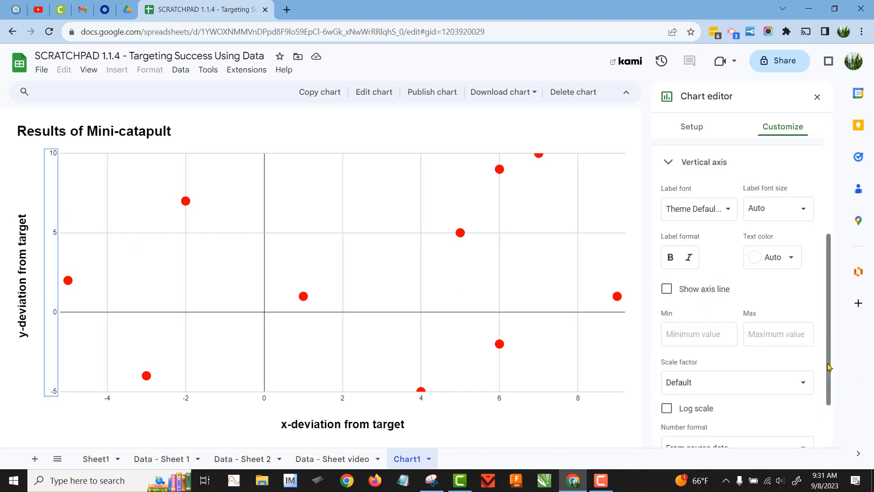
left_click(705, 334)
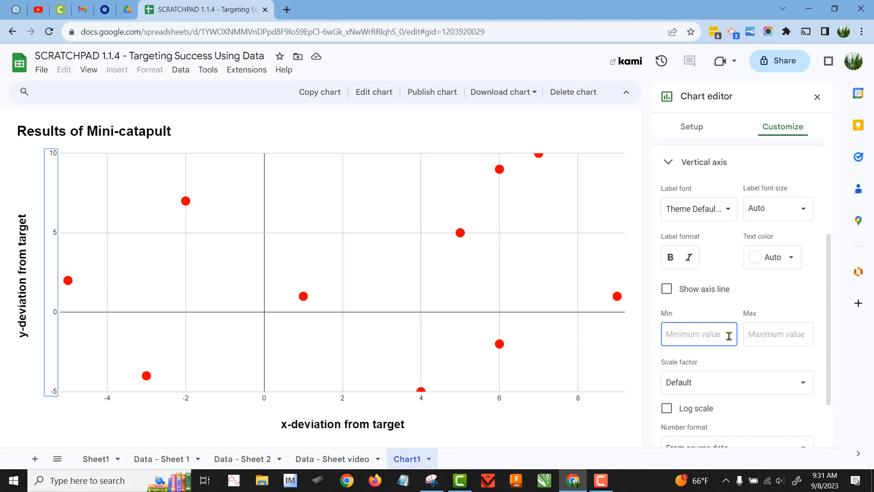
type("6")
key("Tab")
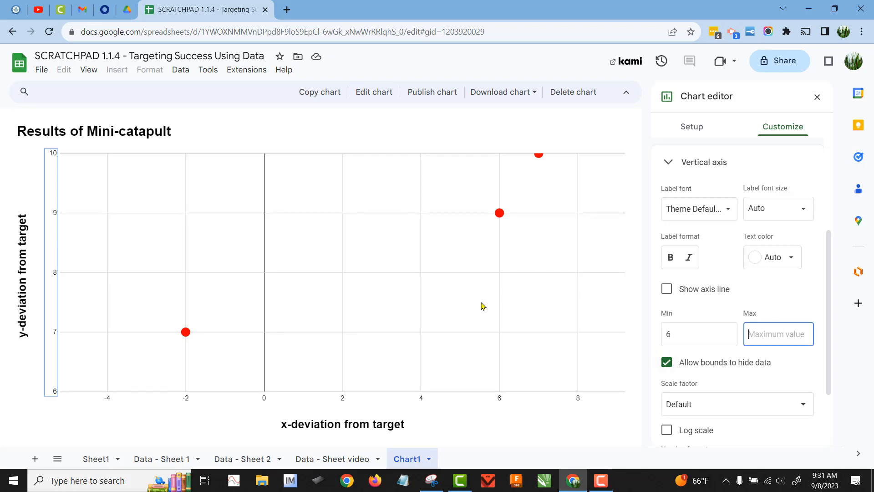
left_click(685, 329)
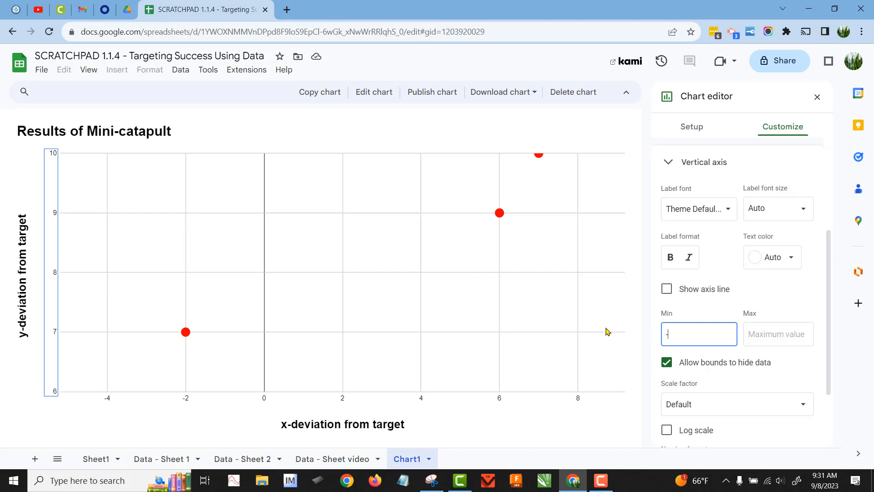
key("Tab")
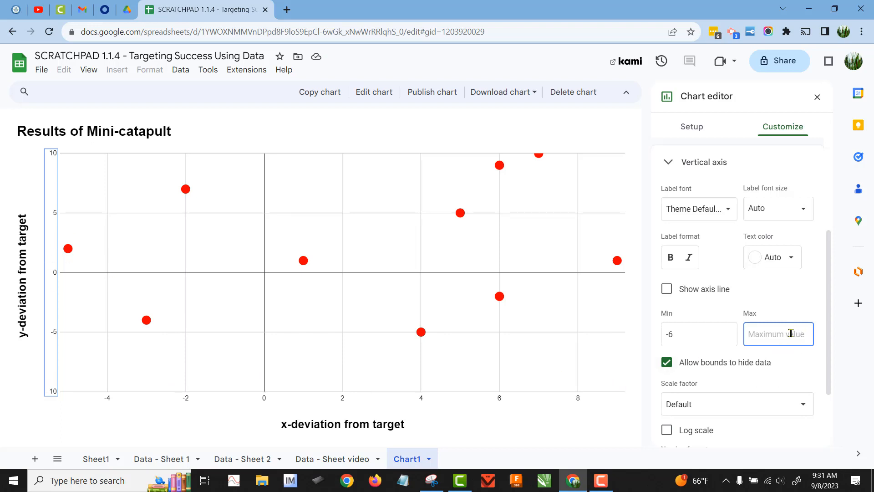
type("12")
key("Tab")
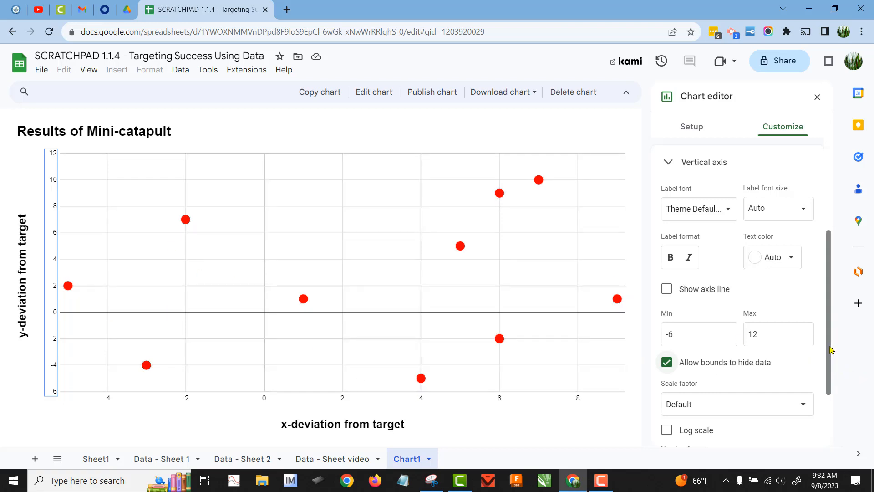
- Set the horizontal axis gridlines to a major step of 1
scroll(842, 392, "down", 2)
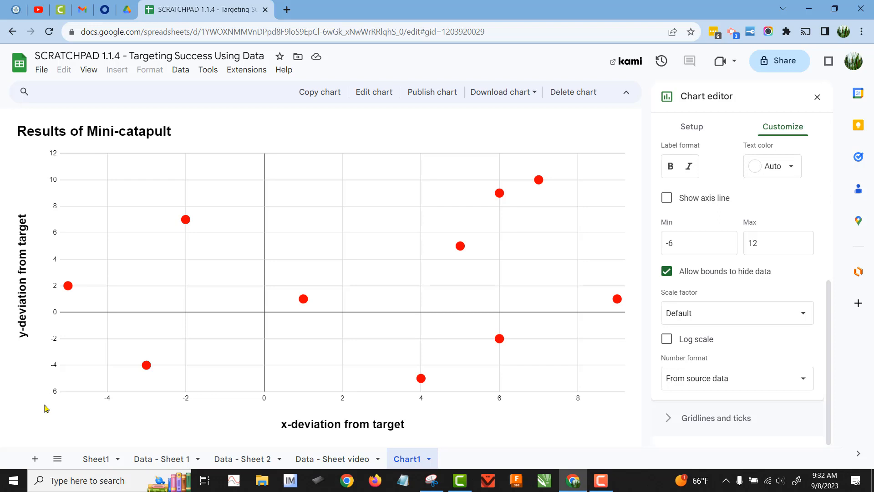
left_click(345, 402)
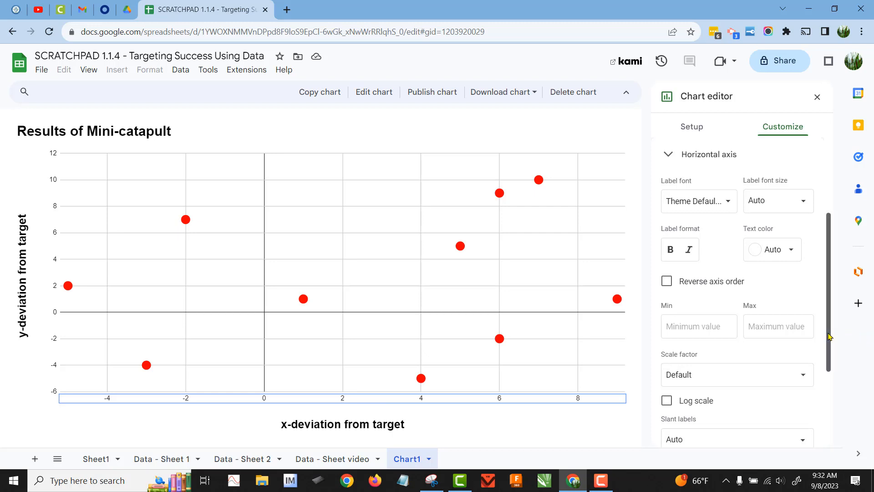
scroll(682, 319, "down", 1)
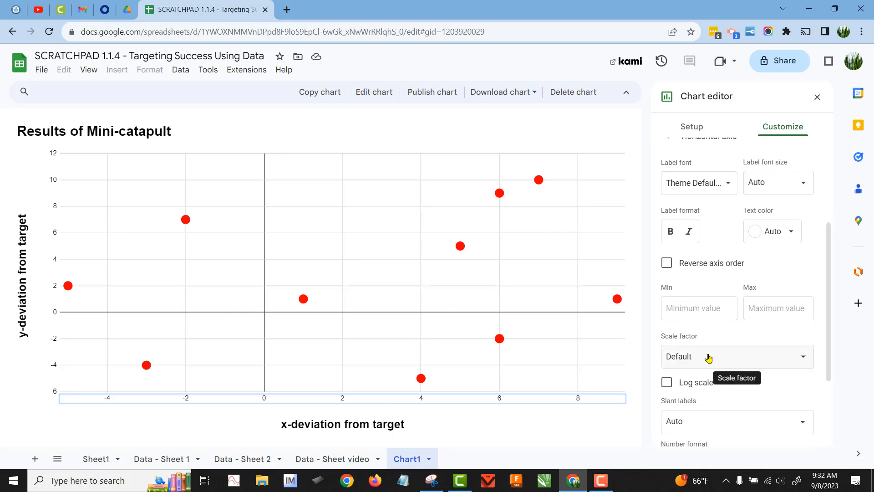
scroll(718, 416, "down", 3)
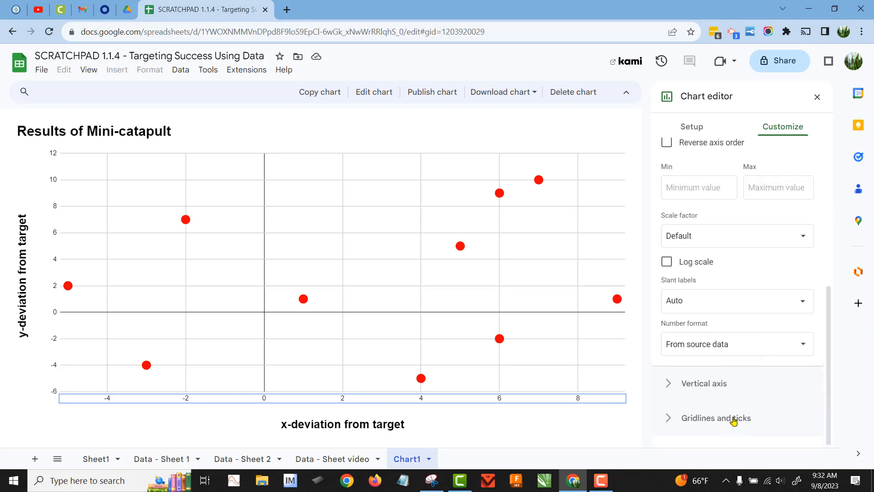
left_click(731, 417)
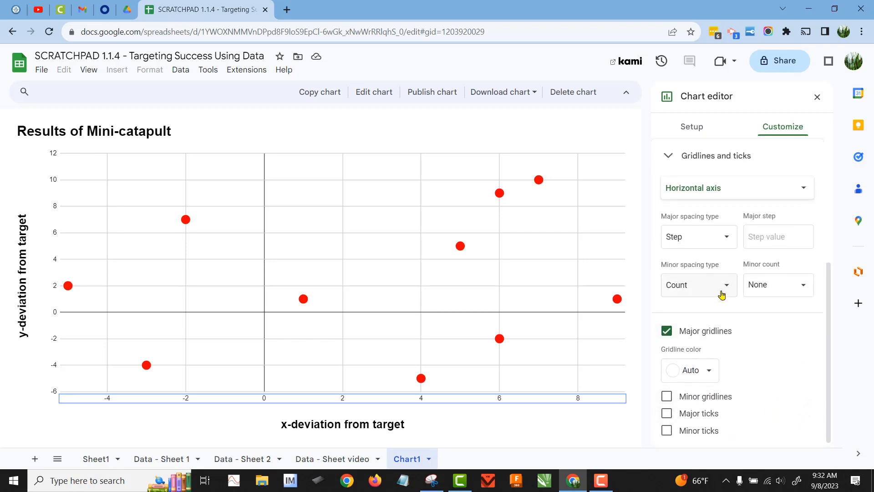
scroll(729, 300, "up", 3)
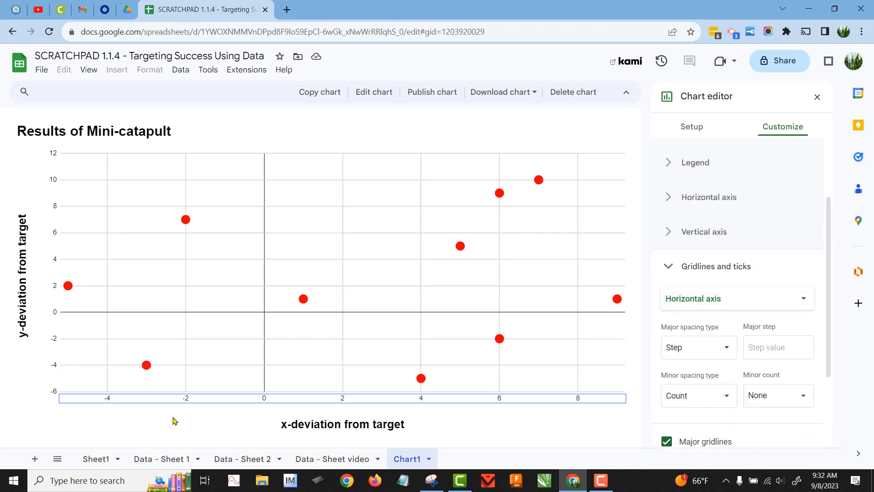
left_click(725, 349)
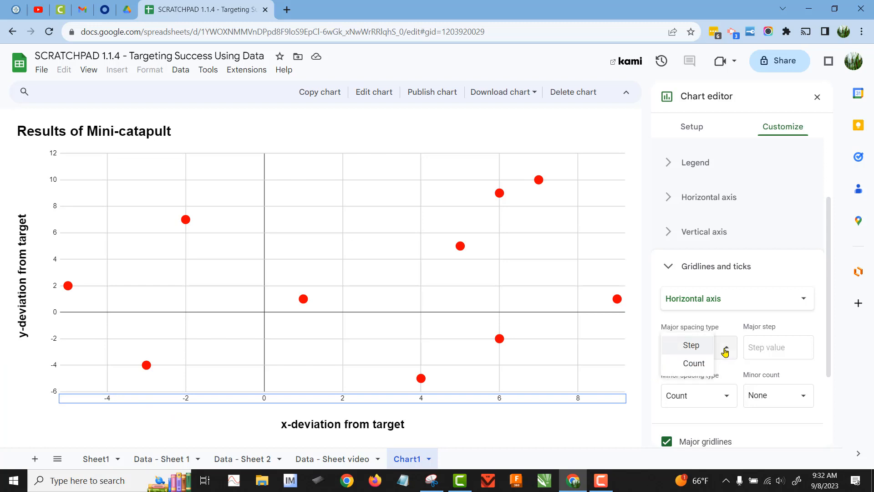
left_click(825, 358)
left_click(803, 351)
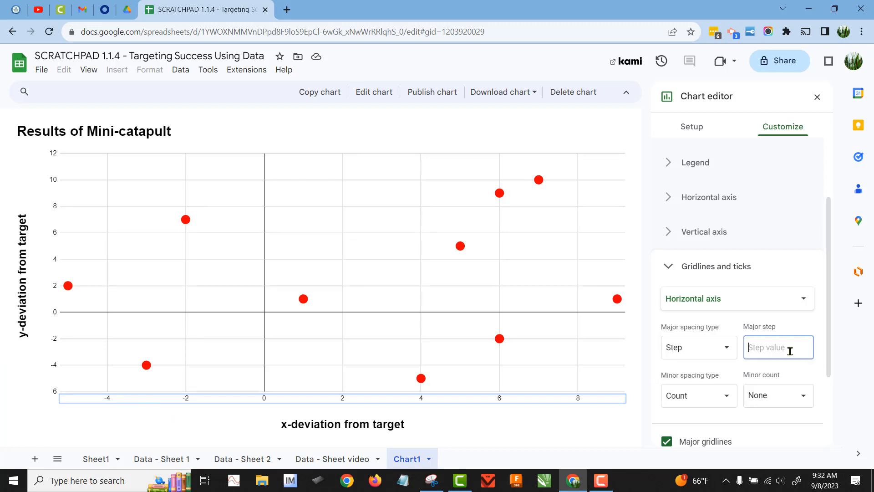
type("1")
key("Tab")
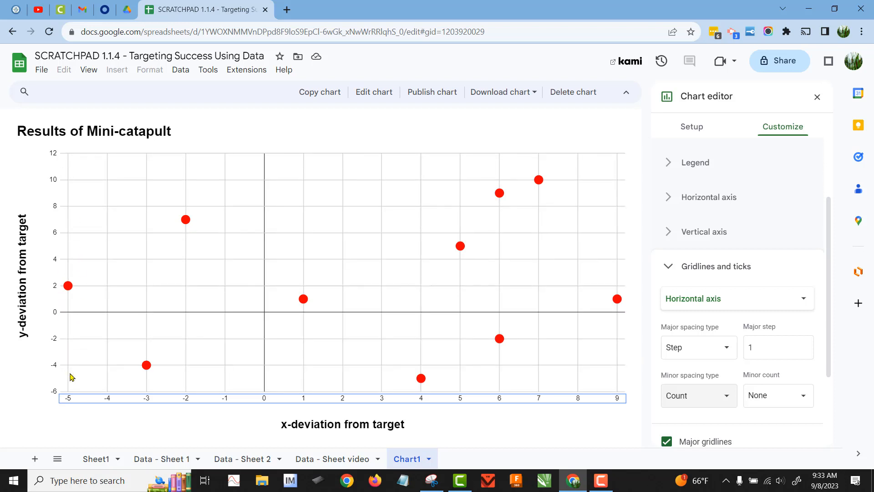
- Set the vertical axis gridlines to a major step of 1
left_click(749, 299)
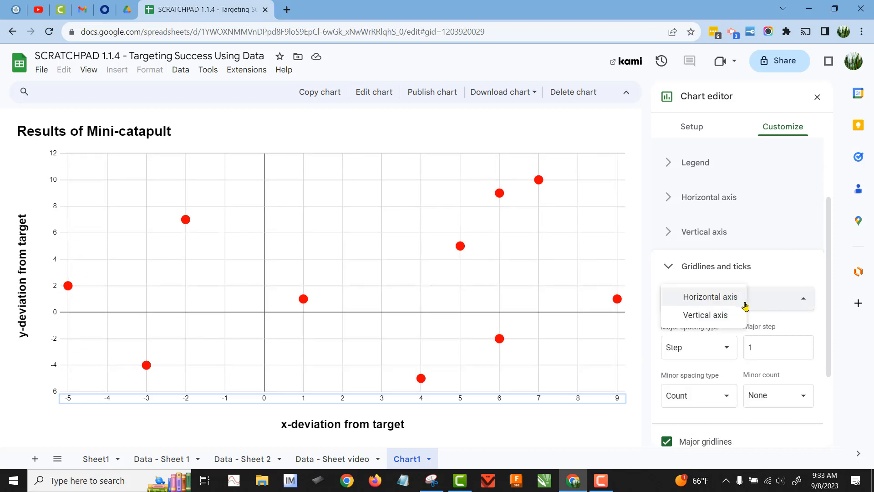
left_click(735, 318)
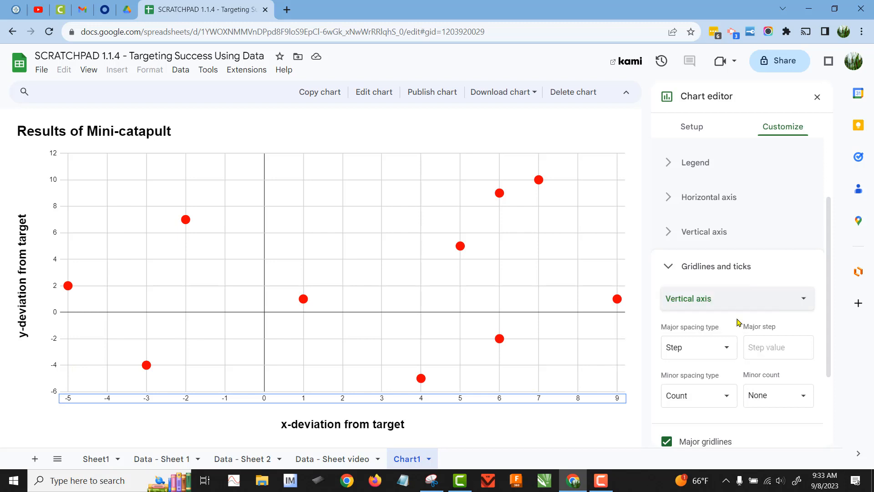
left_click(773, 343)
type("1")
key("Tab")
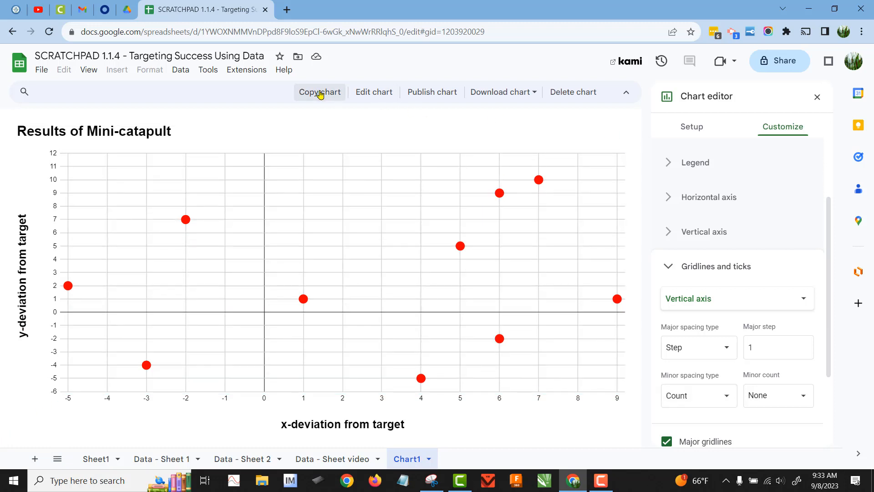
- Copy the chart, create a blank presentation in Google Slides at slides.google.com, and dismiss its theme choices
left_click(287, 10)
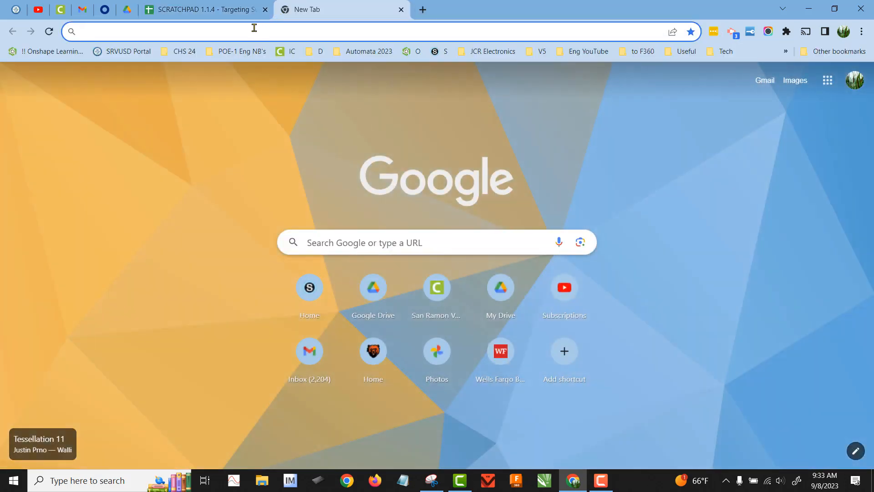
type("slides.google.com")
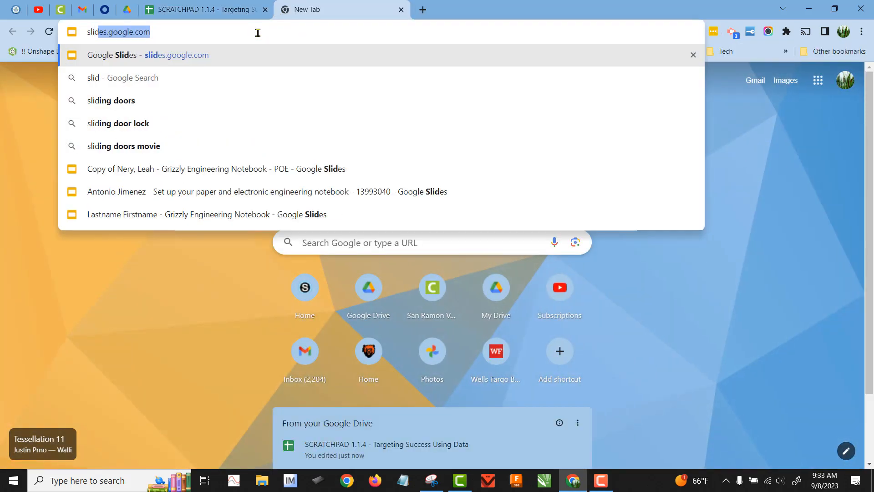
key("Return")
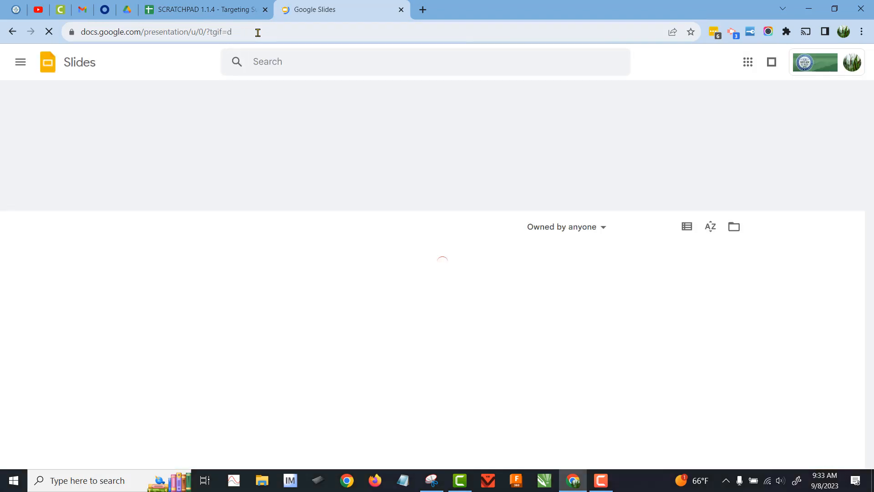
left_click(180, 141)
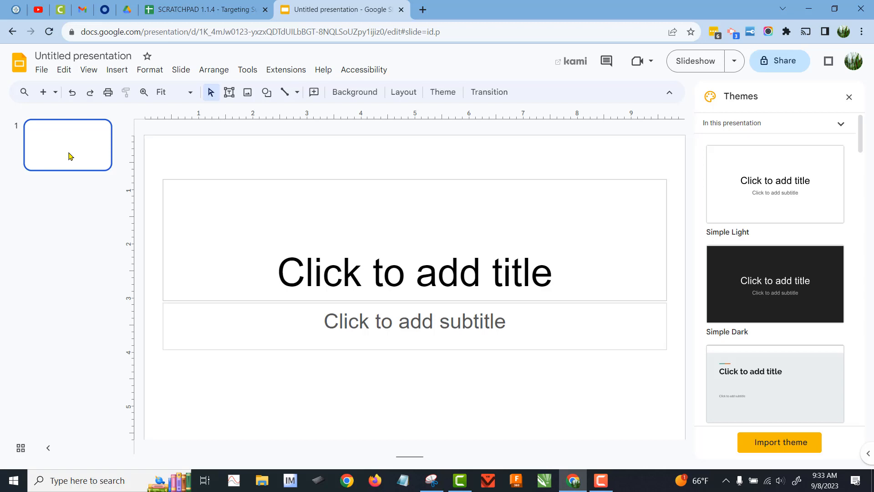
left_click(849, 96)
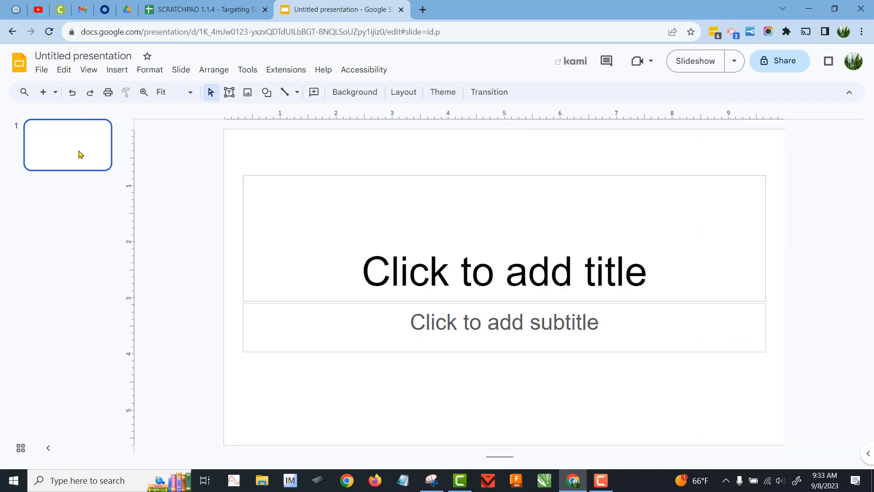
- Apply the blank layout to the first slide, removing its title and subtitle placeholders
right_click(80, 155)
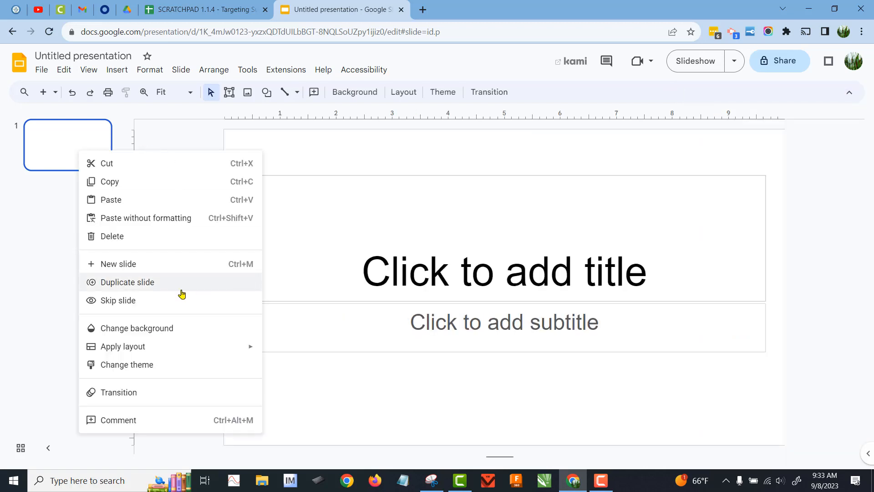
mouse_move(179, 351)
left_click(412, 319)
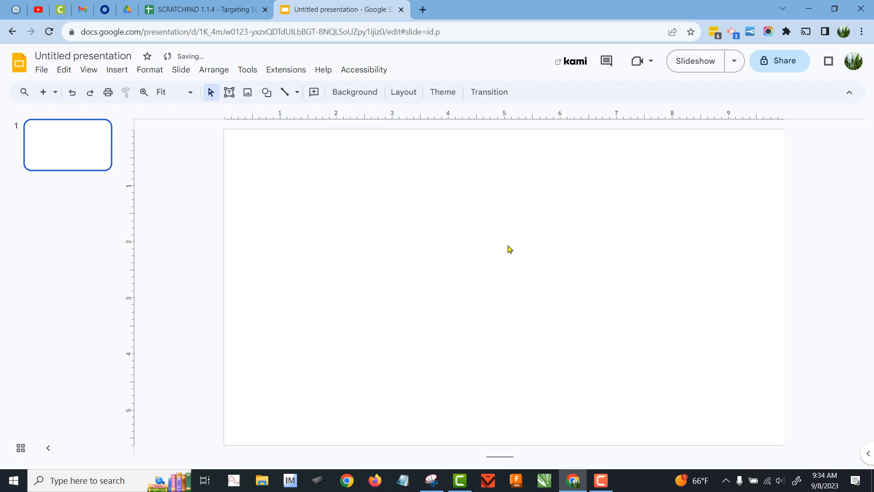
- Paste the copied chart onto the slide with a link to the spreadsheet and preview it as a slideshow
right_click(450, 225)
left_click(490, 275)
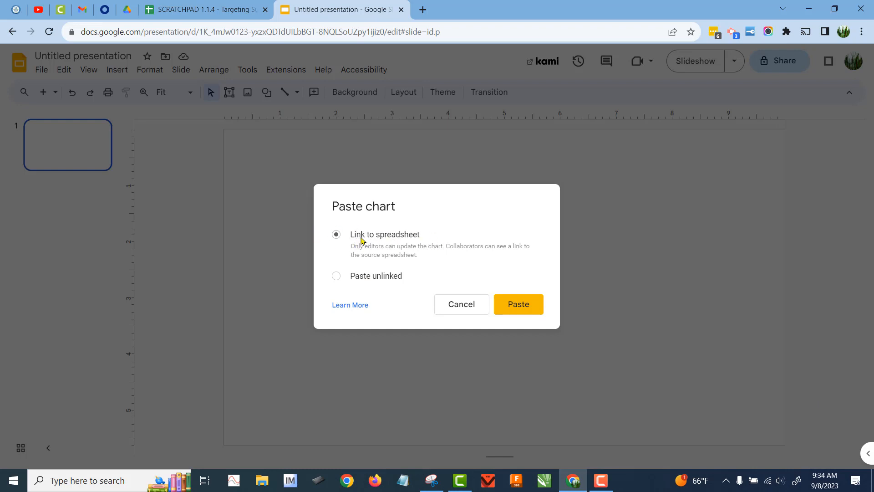
left_click(523, 307)
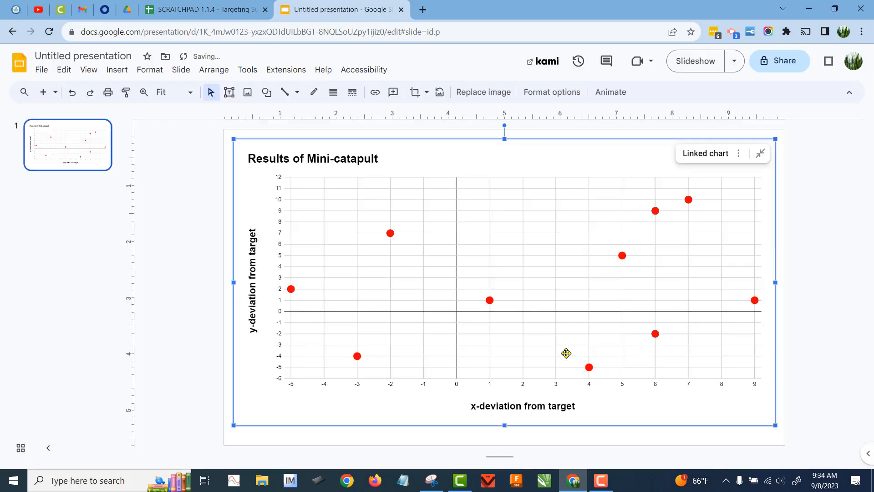
left_click(774, 435)
left_click(696, 61)
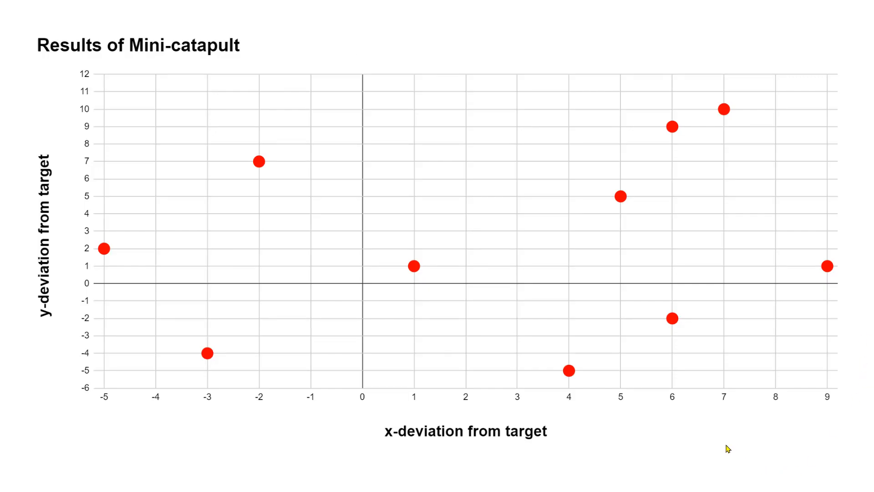
key("Escape")
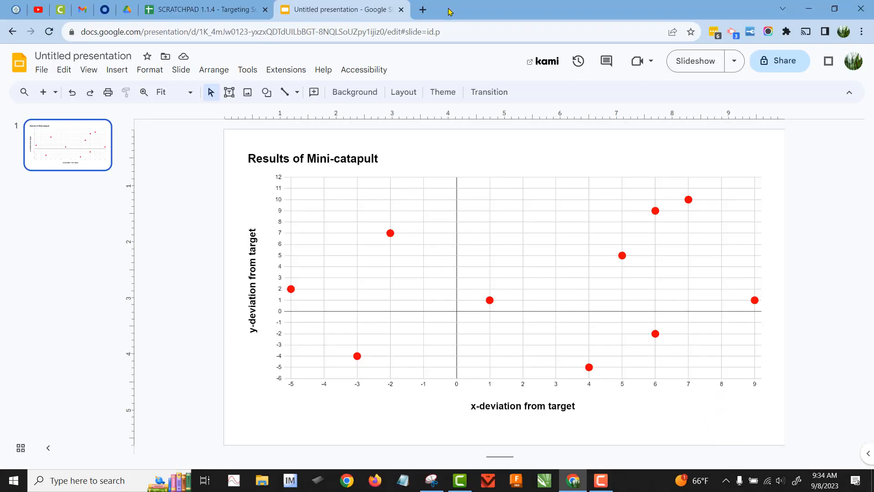
- Switch back to the spreadsheet's Data - Sheet video sheet and enter the header "Total deviation from target" in D1
left_click(217, 12)
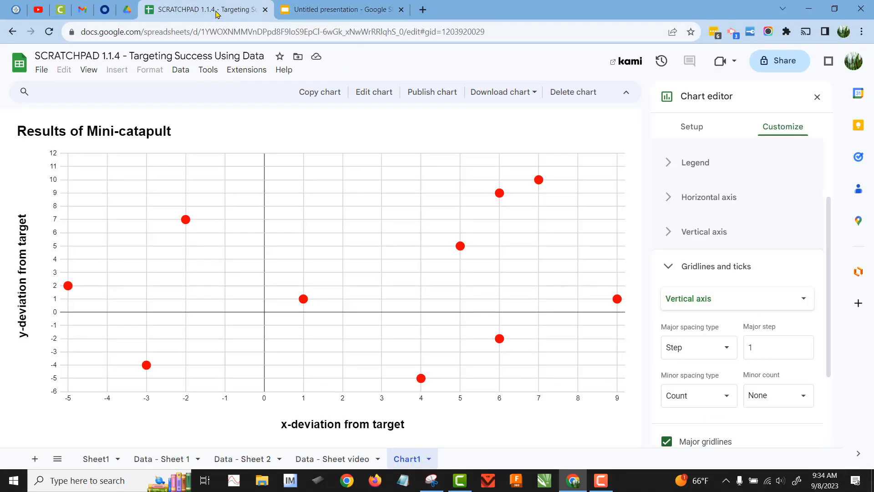
left_click(351, 459)
left_click(326, 218)
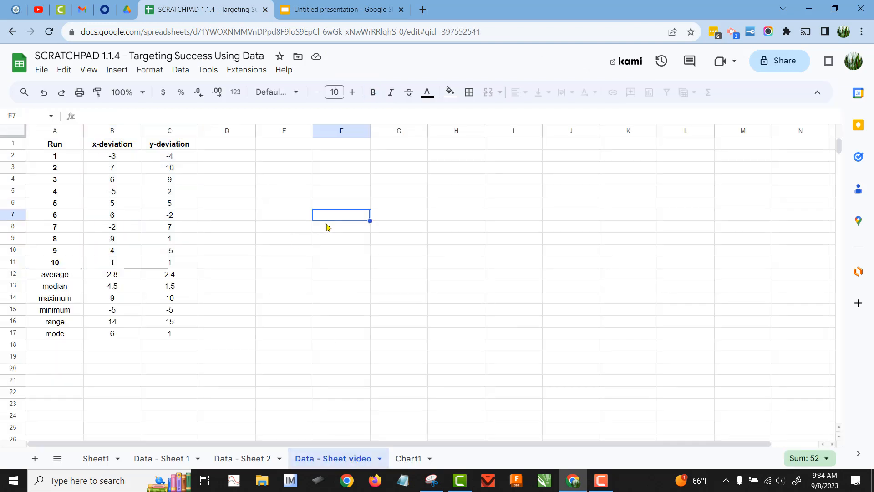
left_click(250, 145)
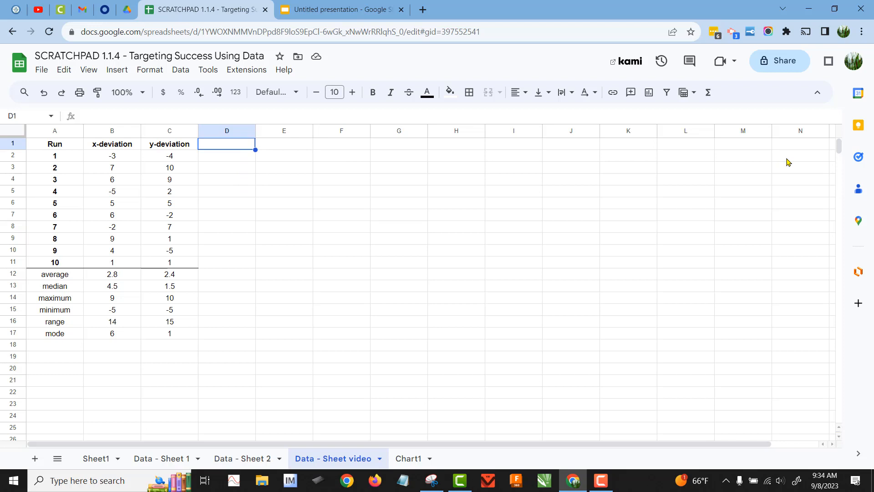
type("Total ")
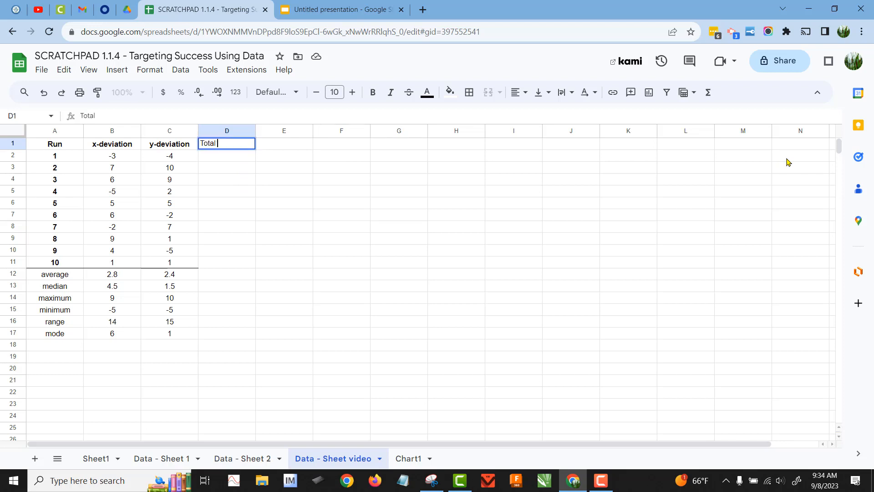
type("deviation from ")
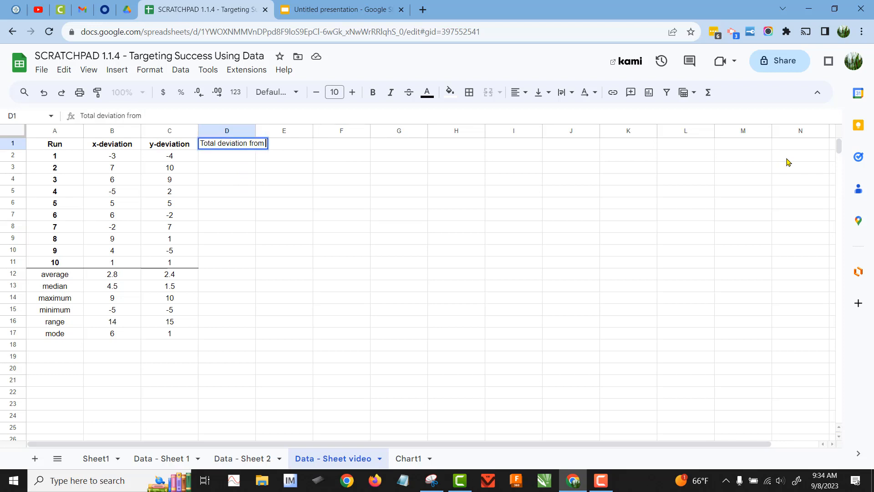
type("target")
key("Return")
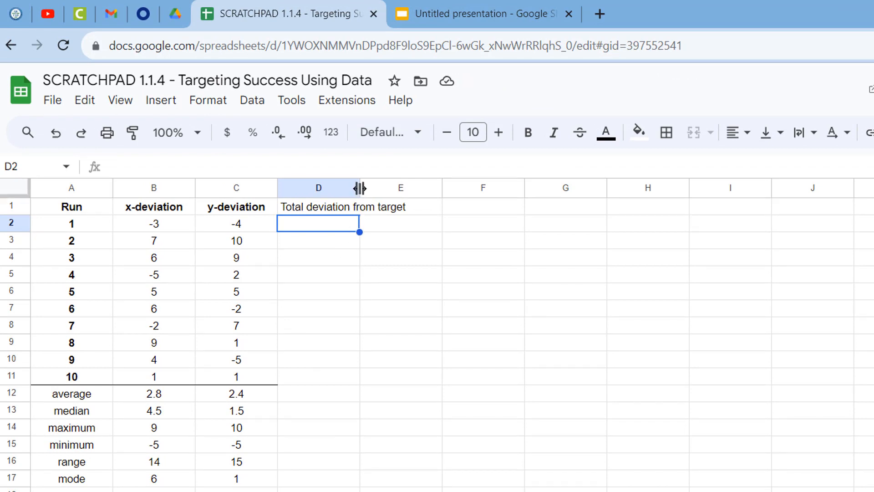
- Make the D1 header bold and widen column D so the whole header fits
double_click(360, 188)
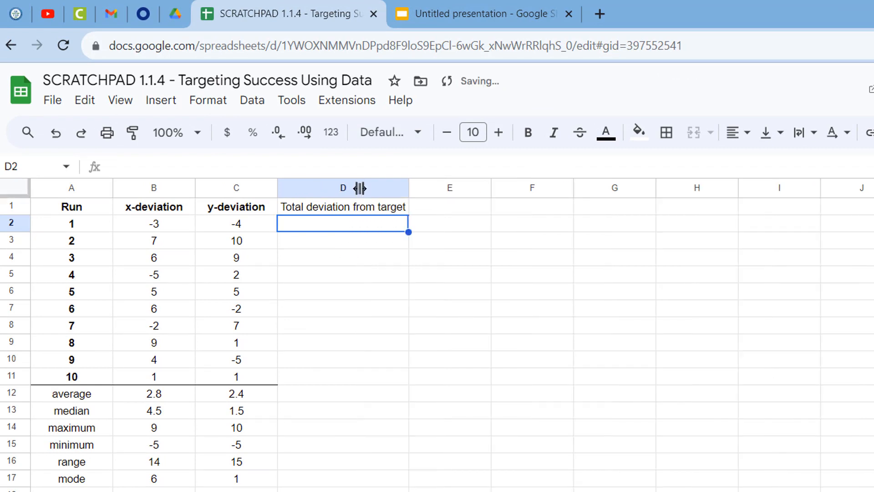
key("Up")
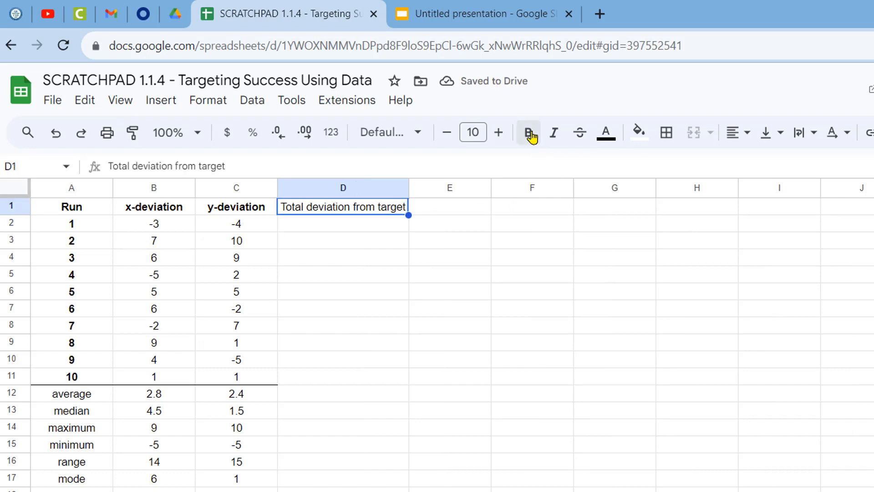
left_click(528, 132)
left_click_drag(408, 187, 420, 187)
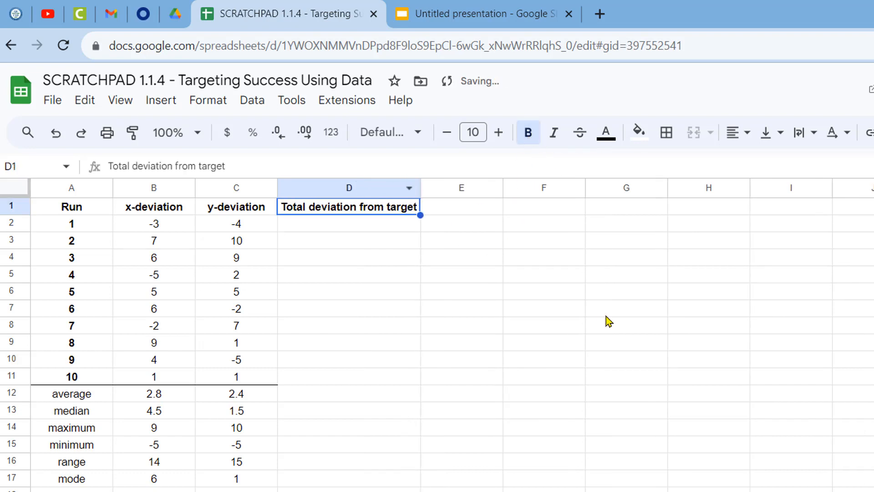
left_click(609, 310)
- Enter the formula =sqrt((B2*B2)+(C2*C2)) in D2 and reject the suggested autofill for the rest of the column
left_click(364, 226)
mouse_move(369, 243)
left_mouse_down()
mouse_move(377, 381)
mouse_move(369, 226)
left_mouse_up()
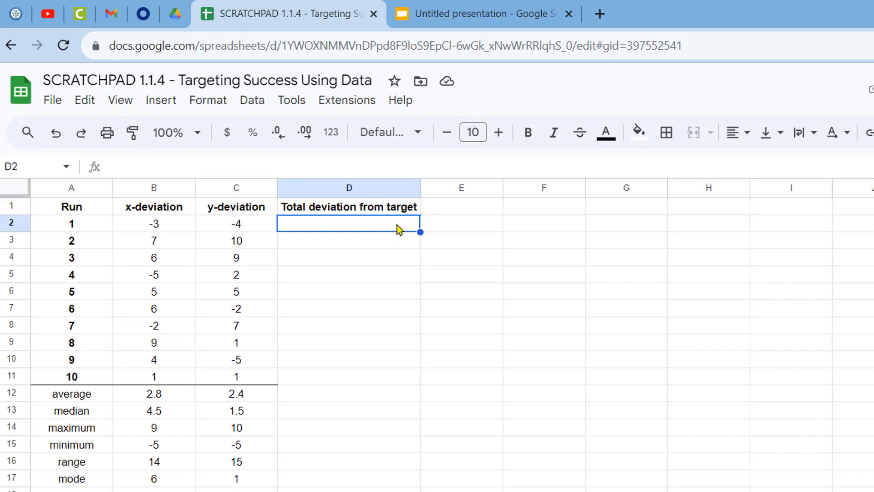
type("=s")
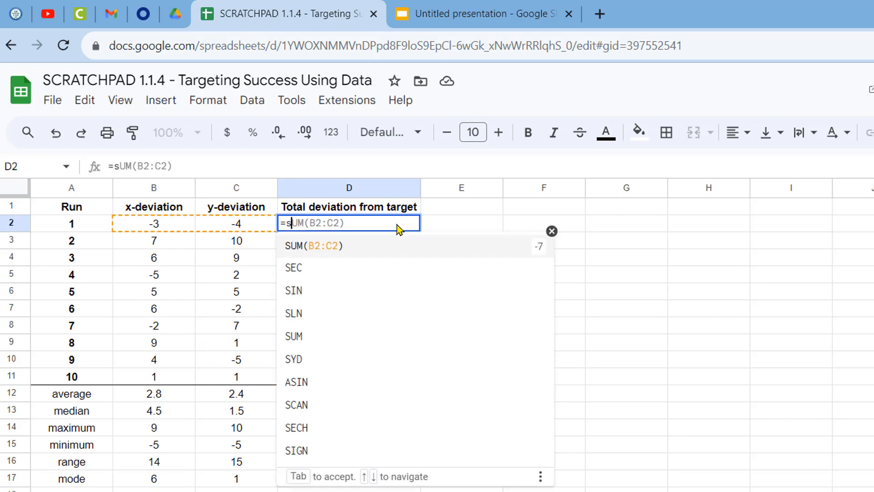
type("qrt")
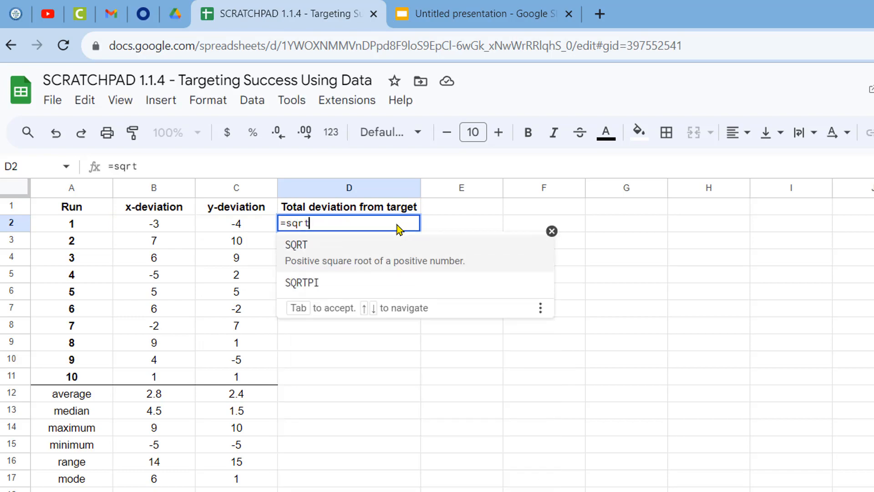
type("(")
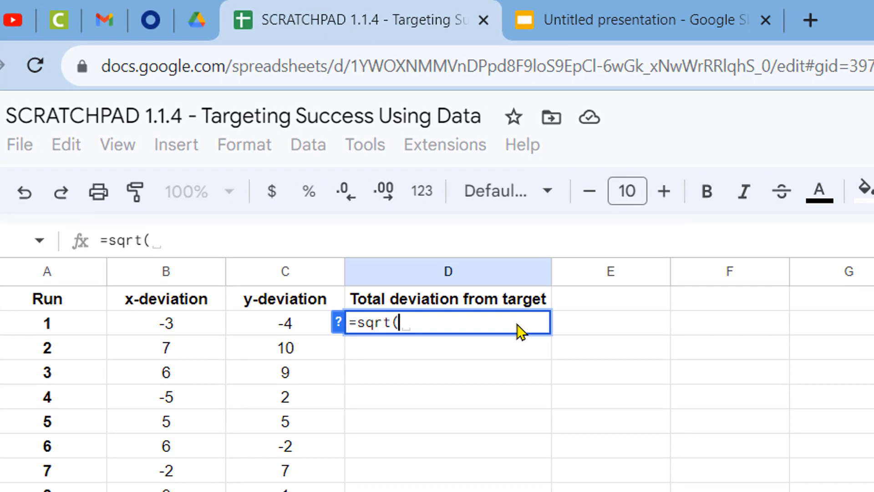
type("(")
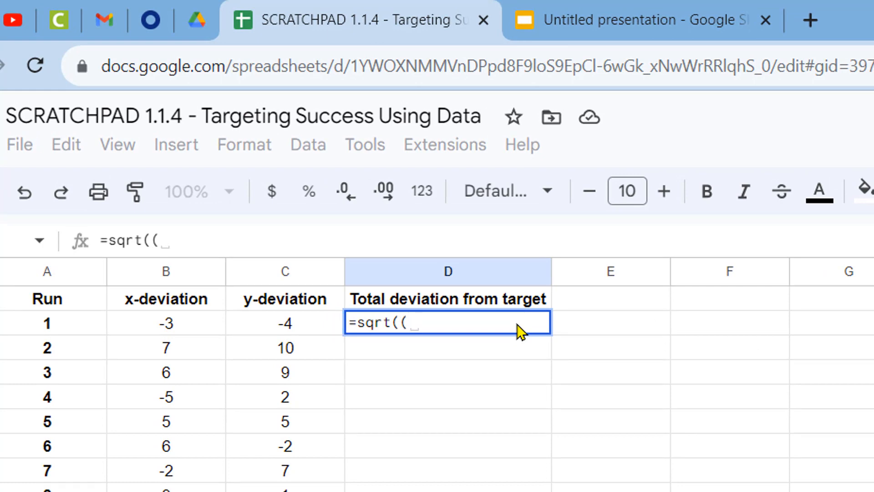
left_click(184, 331)
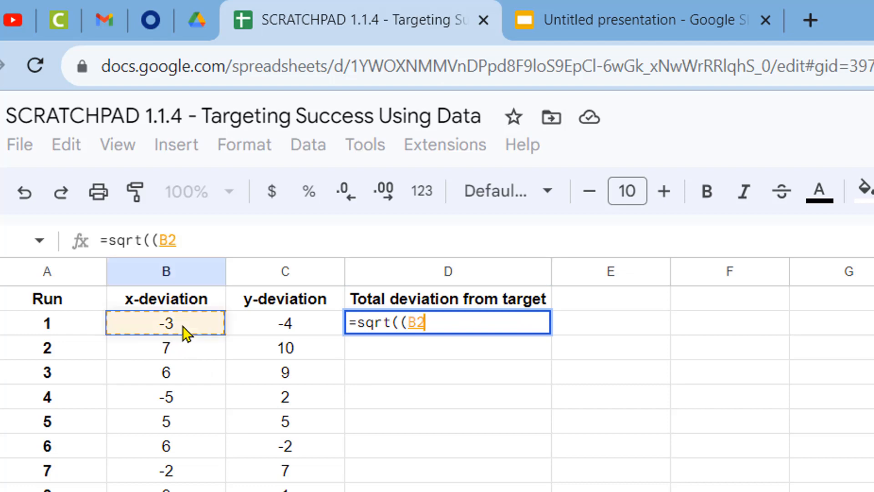
type("*")
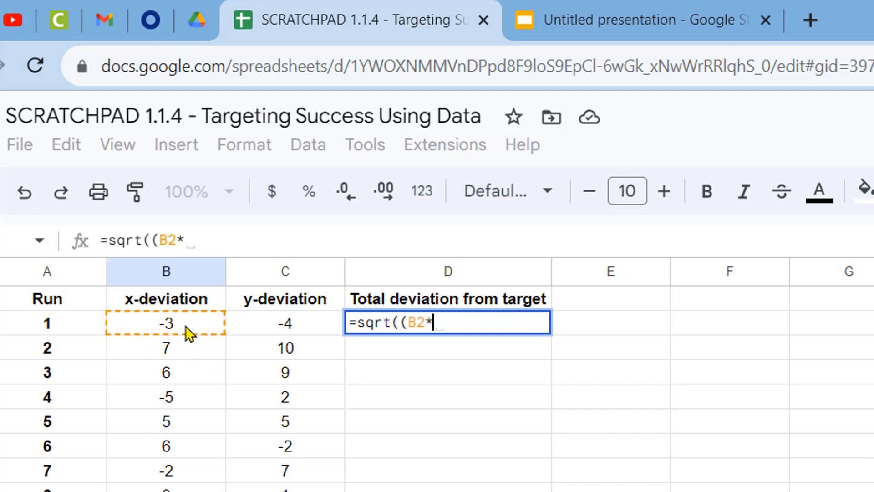
left_click(186, 332)
type(")")
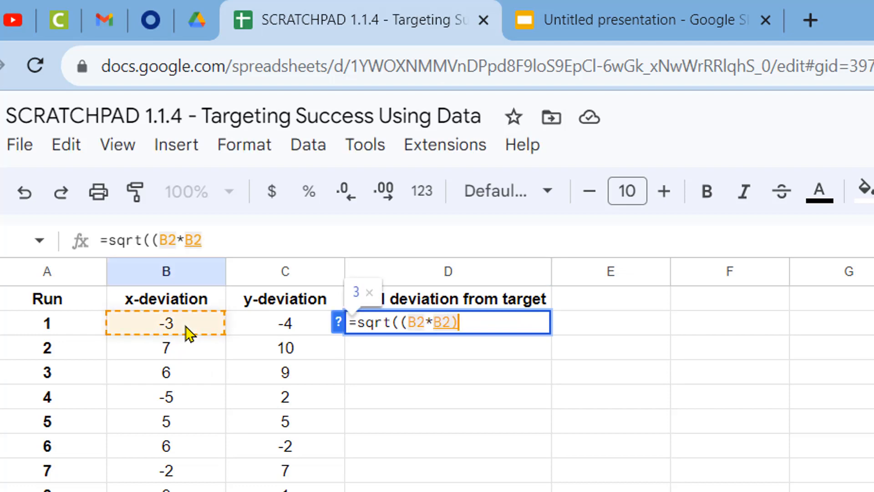
type("+")
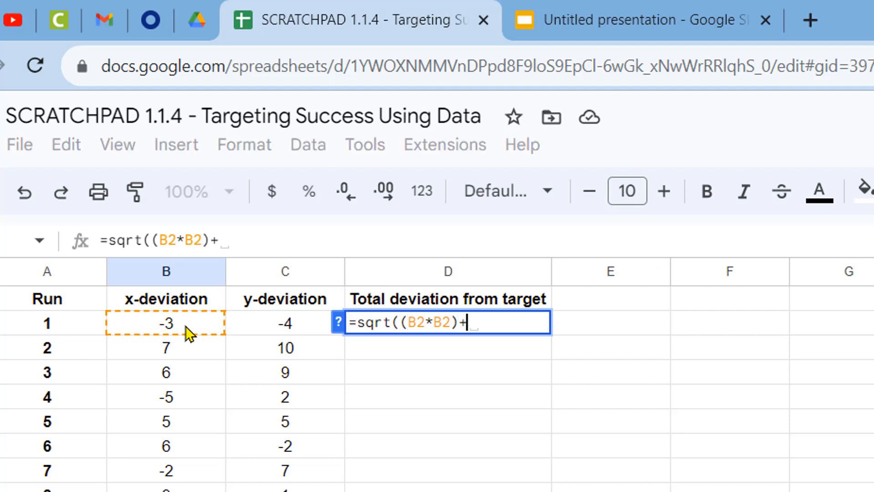
type("(")
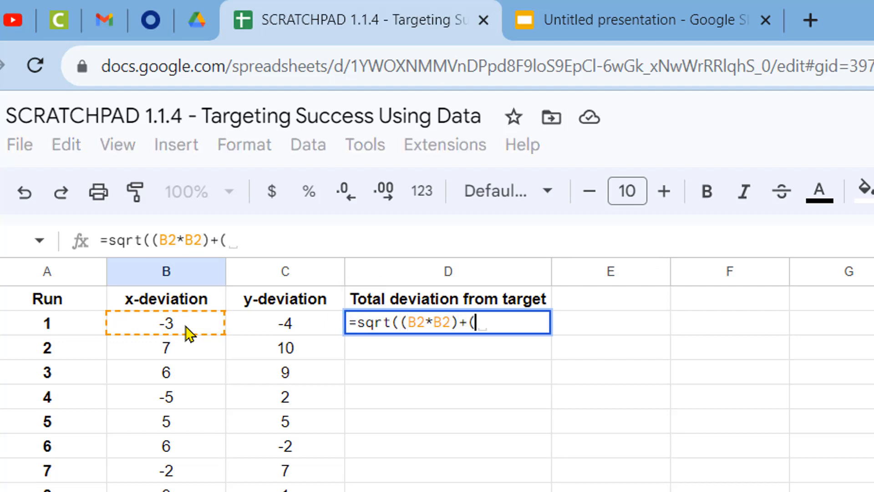
left_click(290, 329)
type("*")
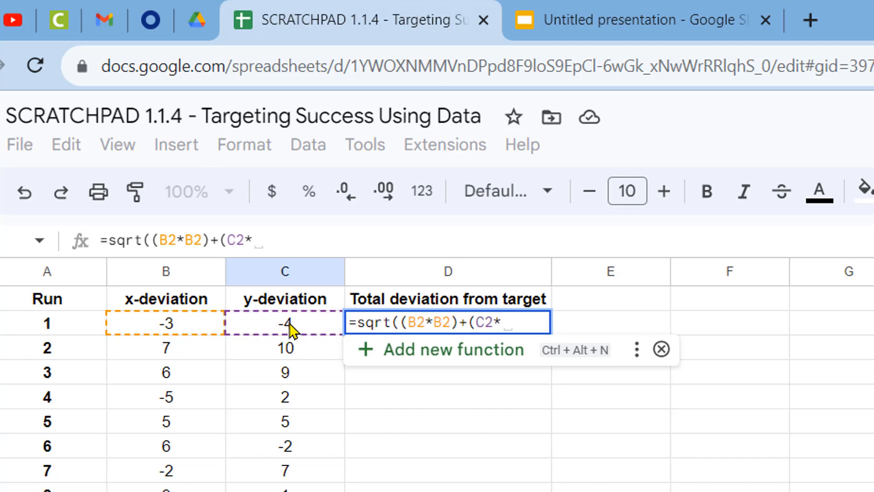
left_click(291, 329)
type("))")
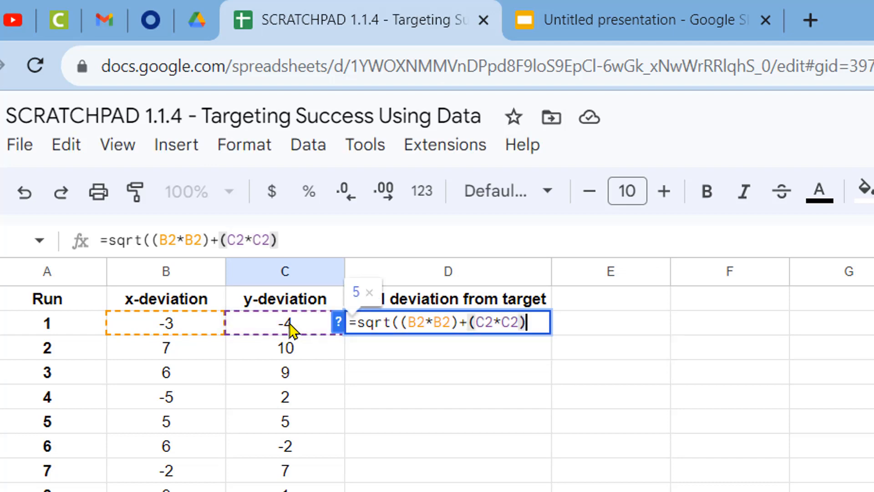
key("Return")
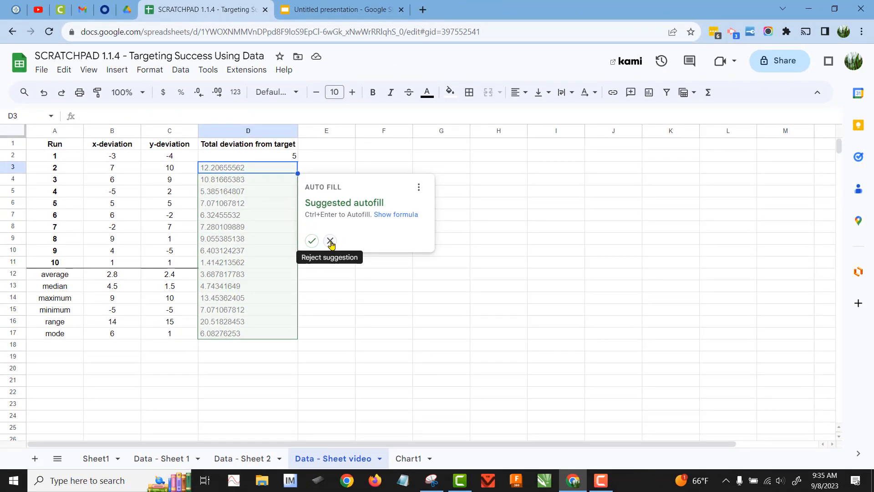
left_click(331, 242)
- Center the result in D2 and fill its formula down through D11 for all ten runs
left_click(279, 157)
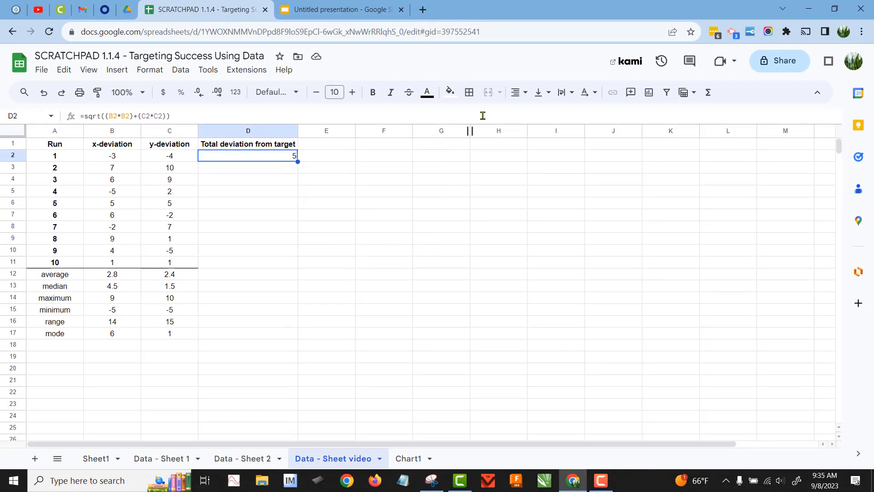
left_click(515, 92)
left_click(536, 117)
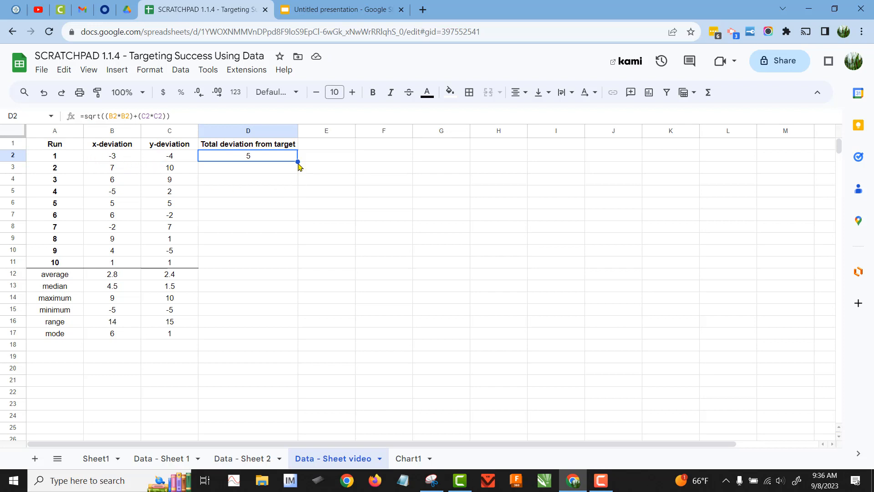
left_click_drag(298, 160, 292, 265)
left_click(394, 266)
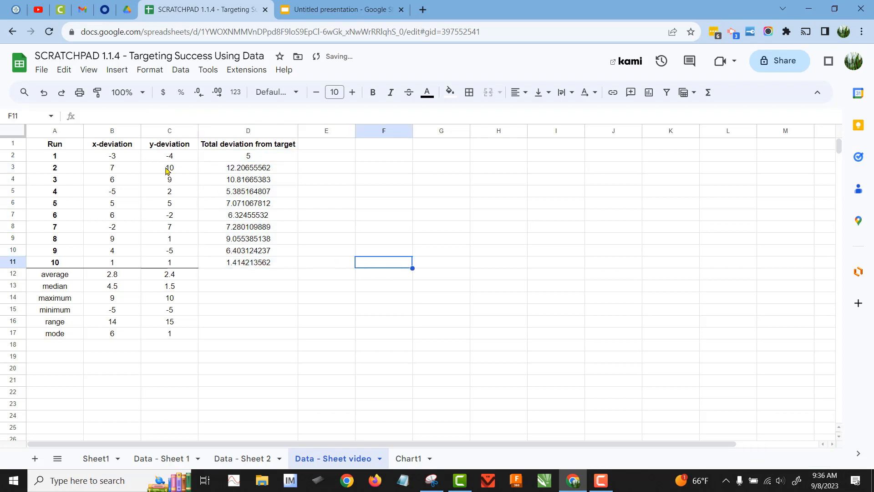
- Raise the decimal places of the first total deviation in D2 to four, and reduce them to two
left_click(272, 160)
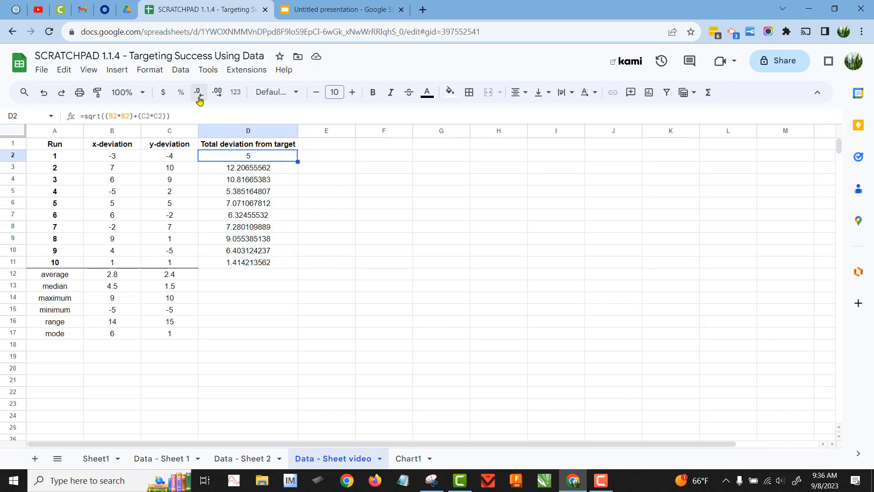
left_click(217, 92)
left_click(217, 92)
left_click(217, 92)
left_click(217, 93)
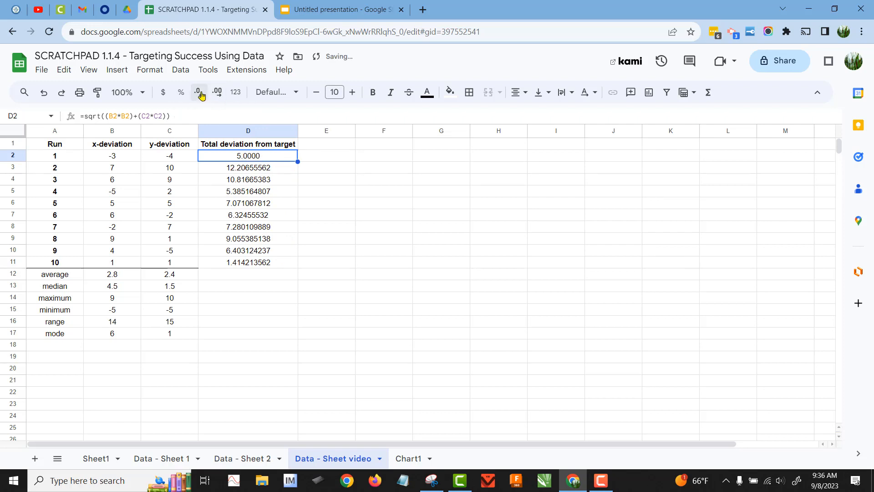
left_click(199, 92)
left_click(199, 93)
- Show all total deviations in D2:D11 with one decimal place
left_click_drag(263, 159, 260, 263)
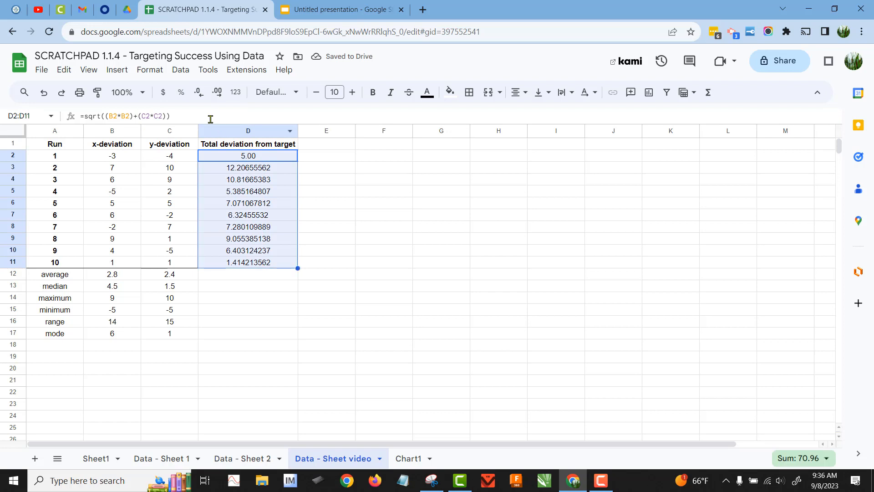
left_click(199, 97)
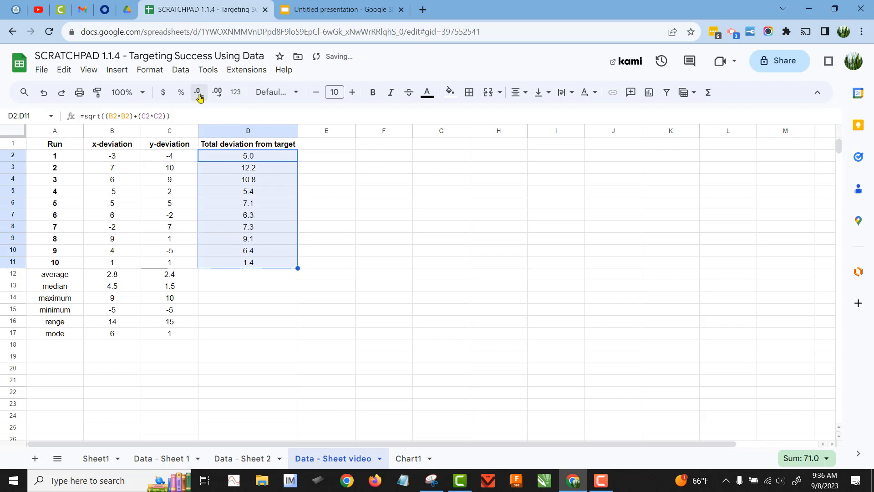
left_click(555, 301)
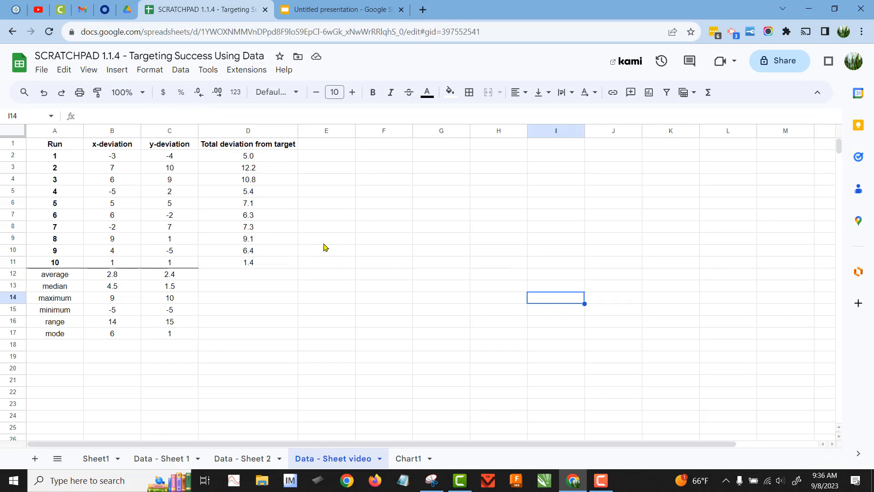
left_click_drag(63, 147, 72, 265)
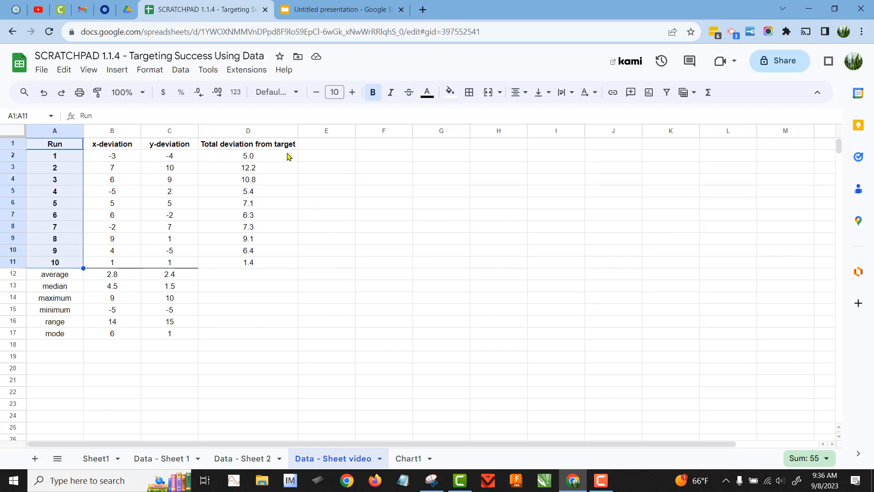
left_click_drag(282, 147, 279, 259)
left_click(503, 341)
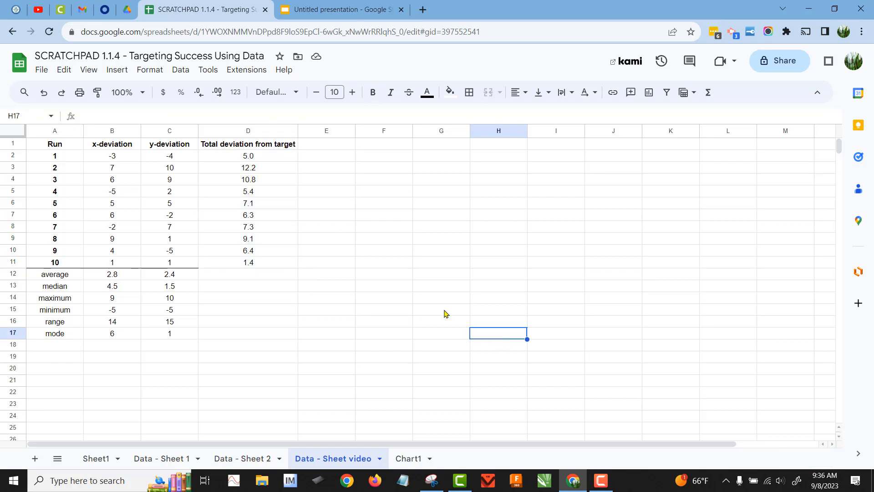
- Insert a chart from the Run and Total deviation from target data in A1:A11 and D1:D11, and move it clear of the table's run data
left_click(71, 147)
left_click_drag(71, 146, 72, 264)
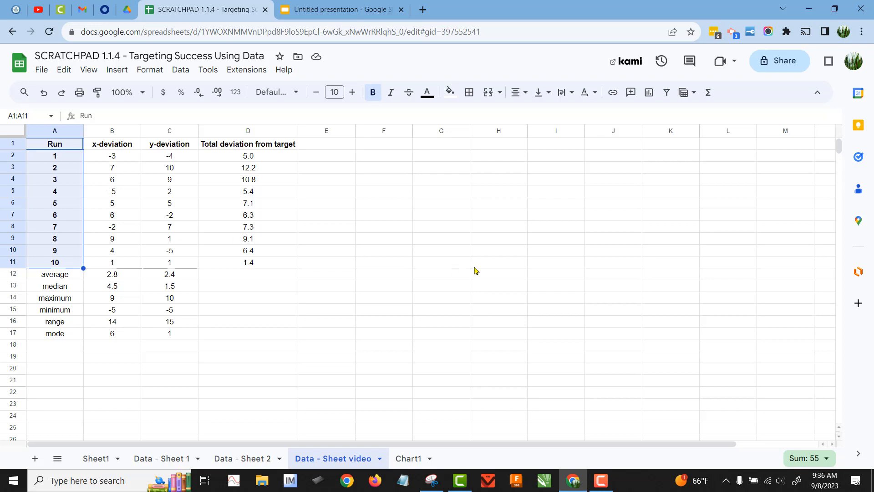
left_click_drag(271, 144, 271, 264)
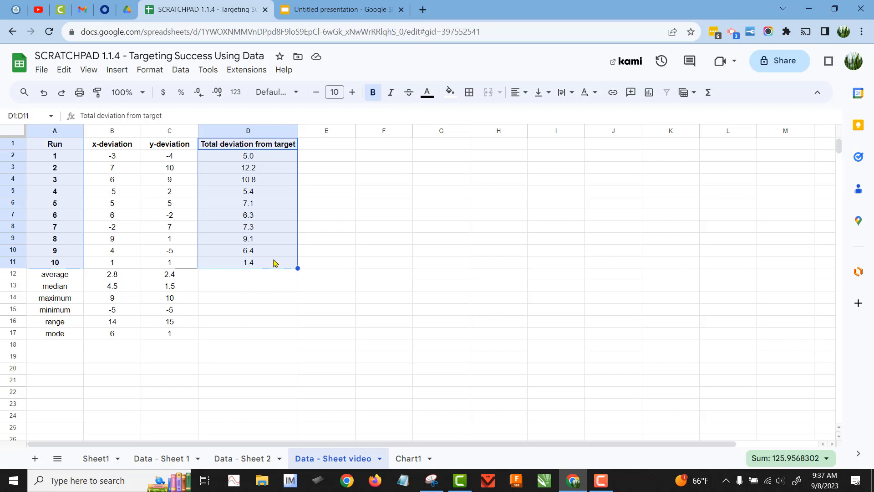
left_click(117, 71)
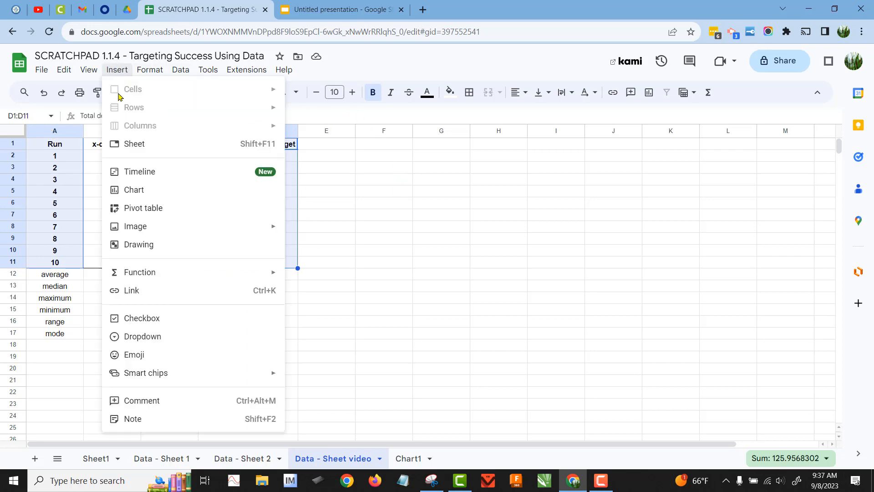
left_click(132, 191)
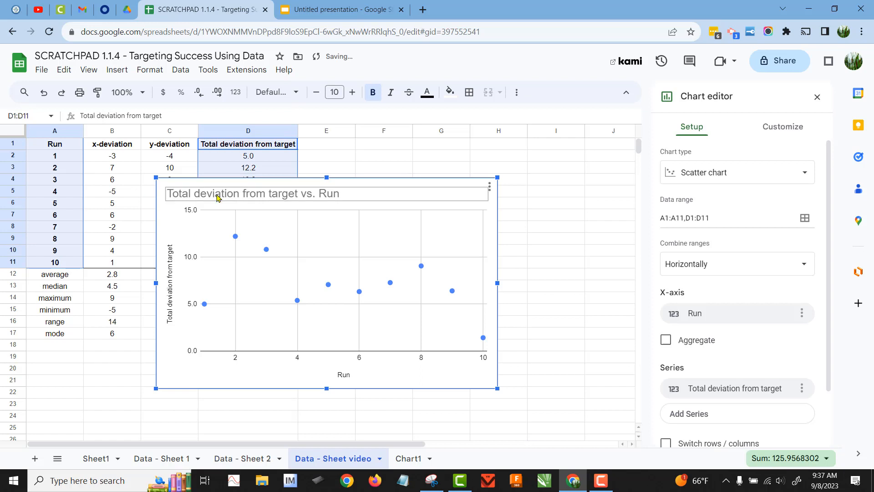
left_click_drag(397, 201, 531, 165)
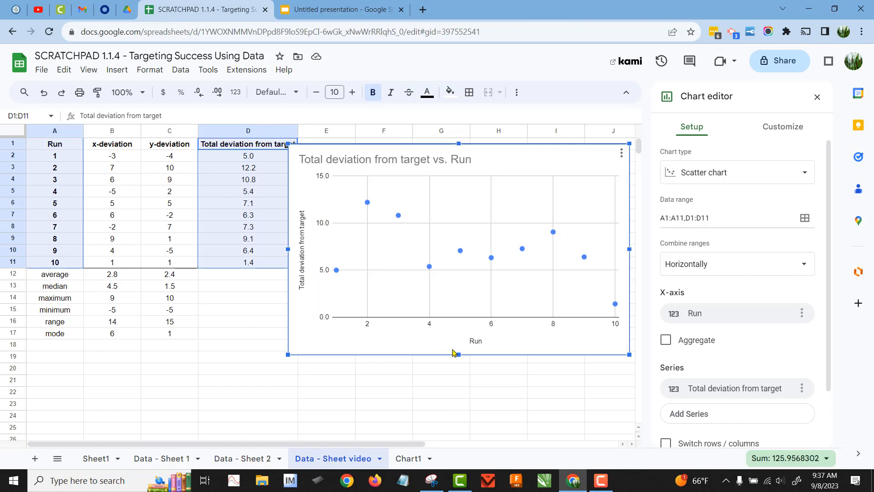
- Change the total deviation chart to a column chart and move it to its own sheet
left_click(737, 176)
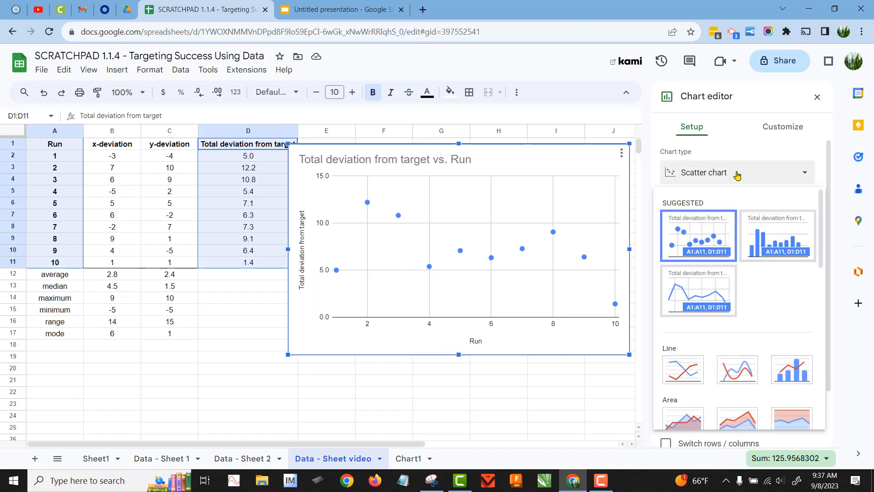
scroll(678, 289, "down", 5)
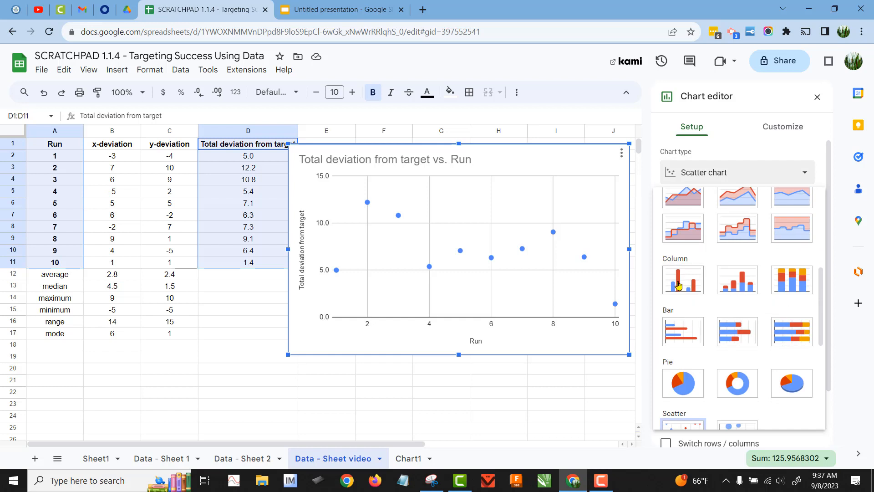
left_click(678, 285)
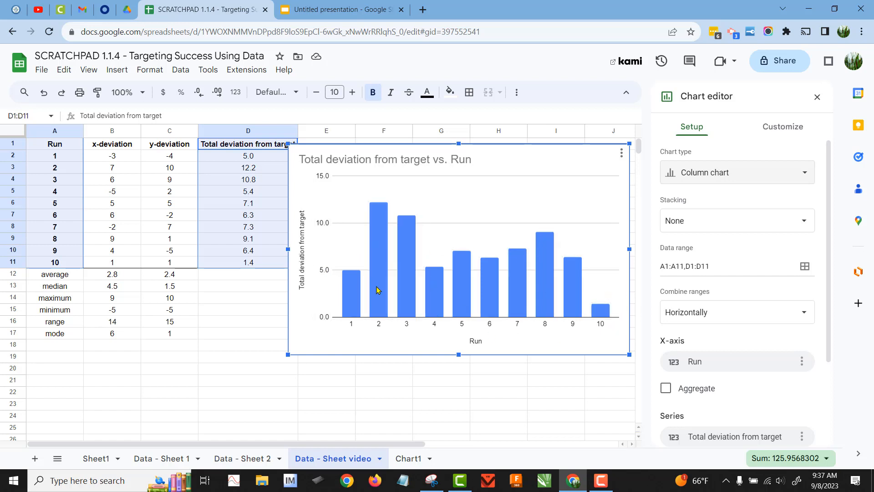
left_click(355, 279)
left_click(621, 153)
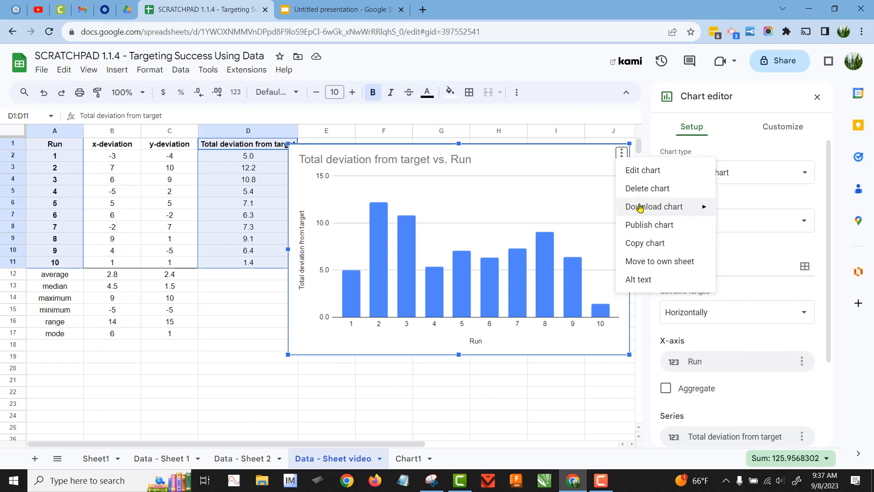
left_click(657, 260)
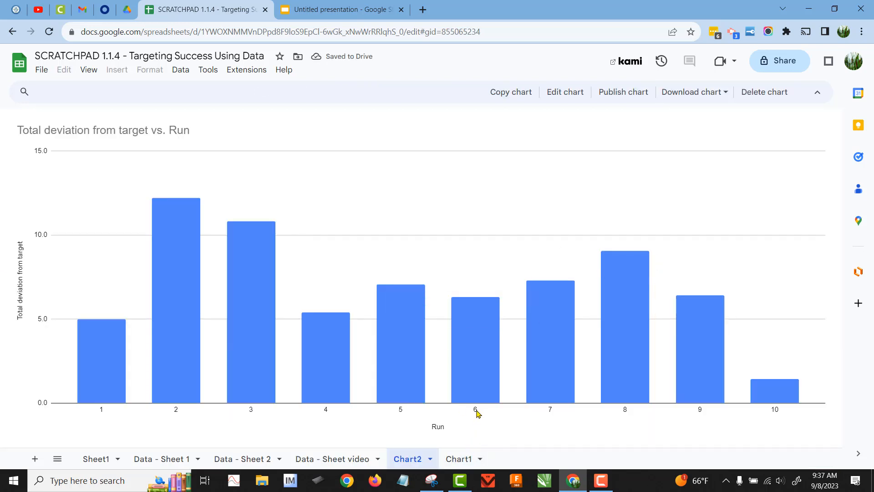
- Make the column chart's title bold with font size 30
double_click(101, 133)
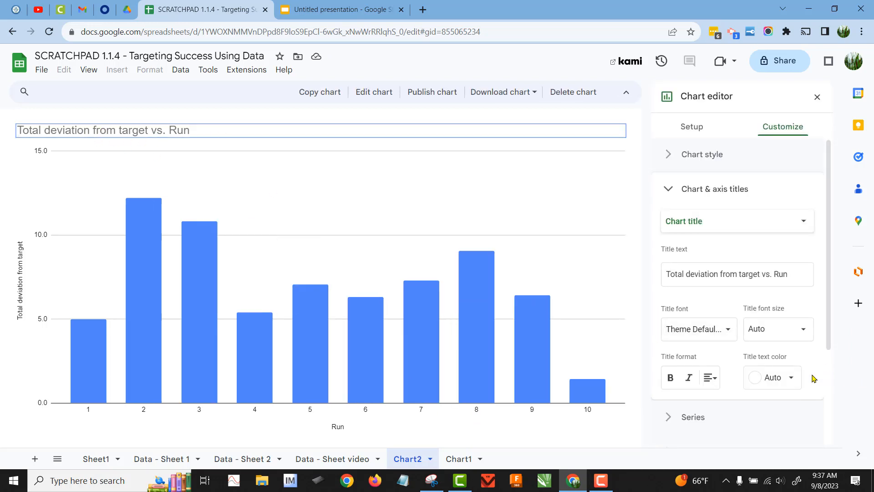
left_click(669, 378)
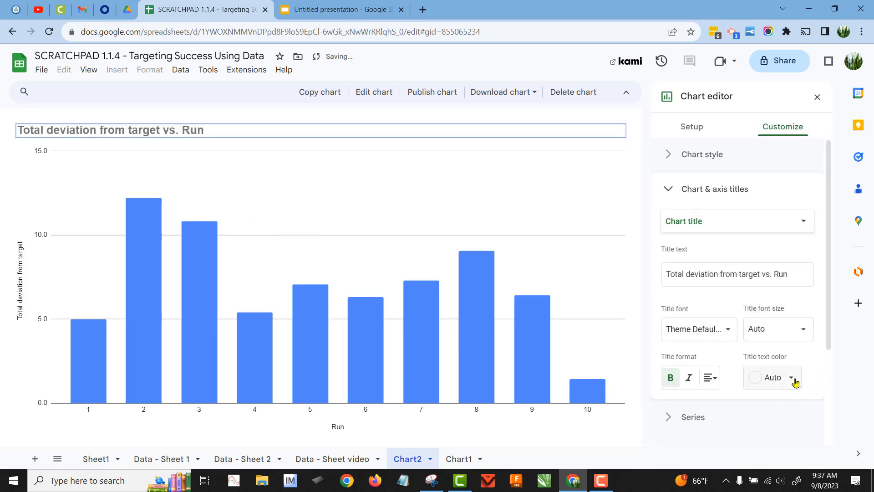
left_click(799, 334)
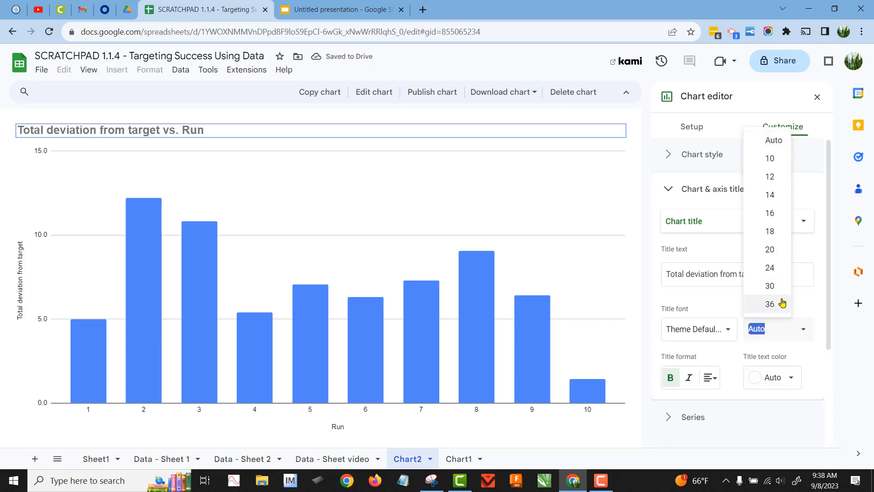
left_click(783, 286)
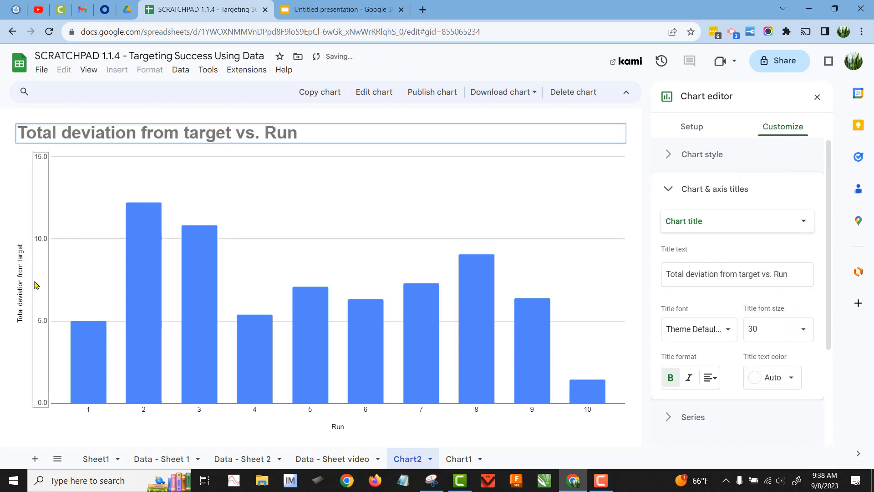
- Make the vertical axis title bold and set its font size to 30
left_click(20, 287)
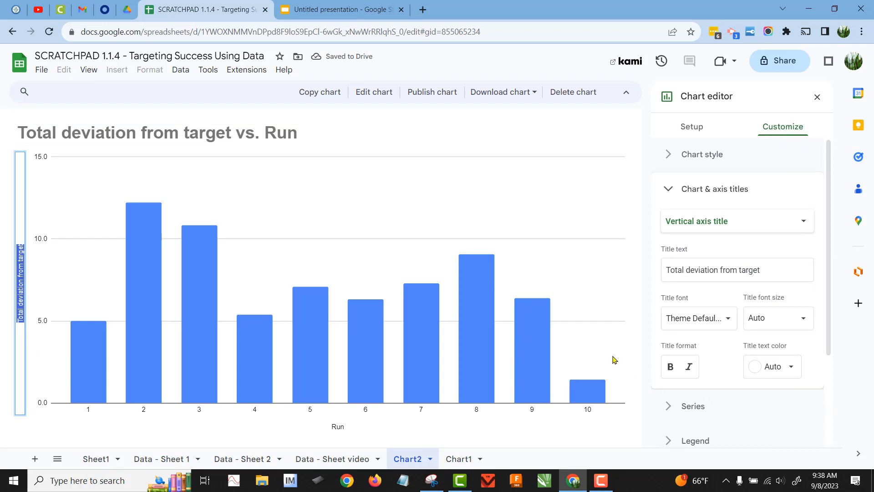
left_click(670, 365)
left_click(803, 320)
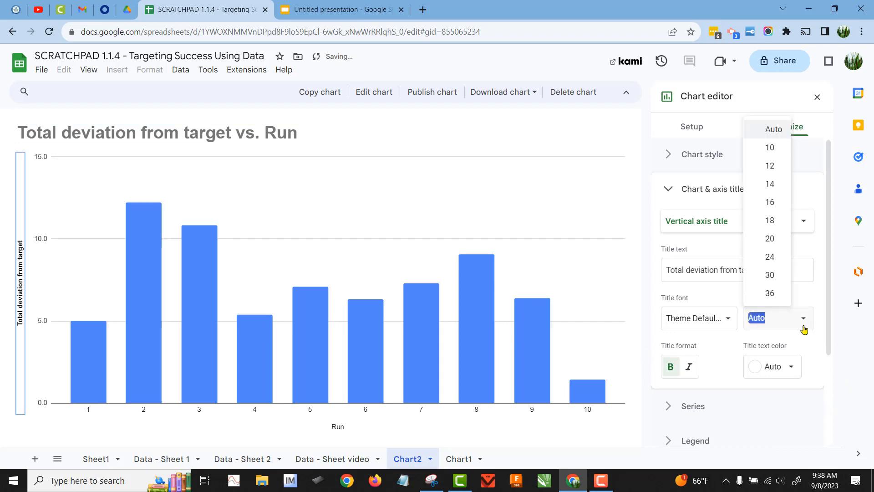
left_click(769, 275)
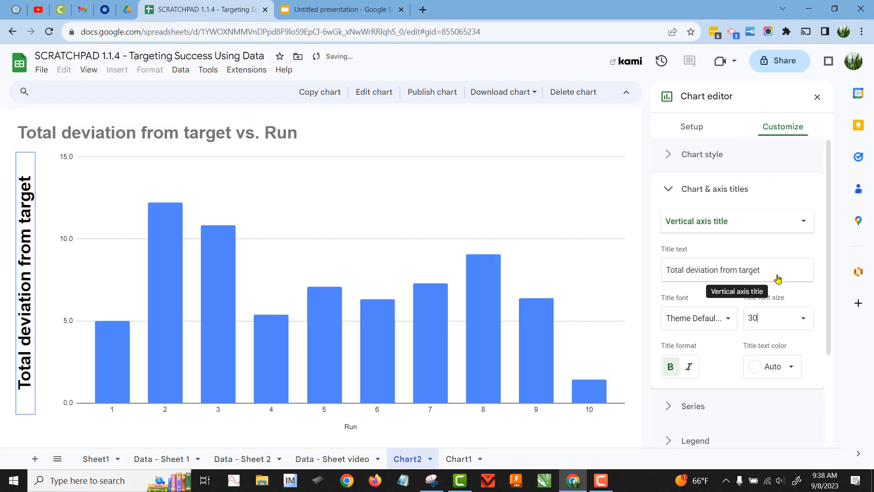
- Format the horizontal axis title Run as bold at font size 30
double_click(350, 427)
left_click(670, 366)
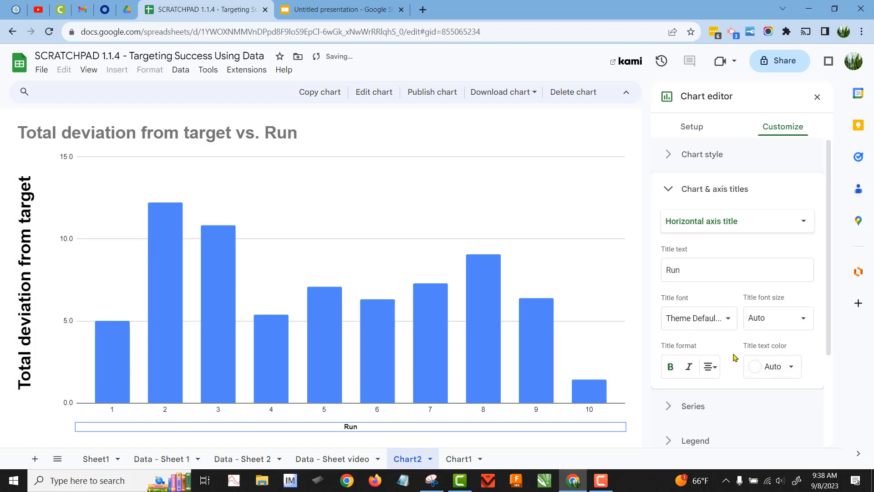
left_click(801, 323)
left_click(769, 275)
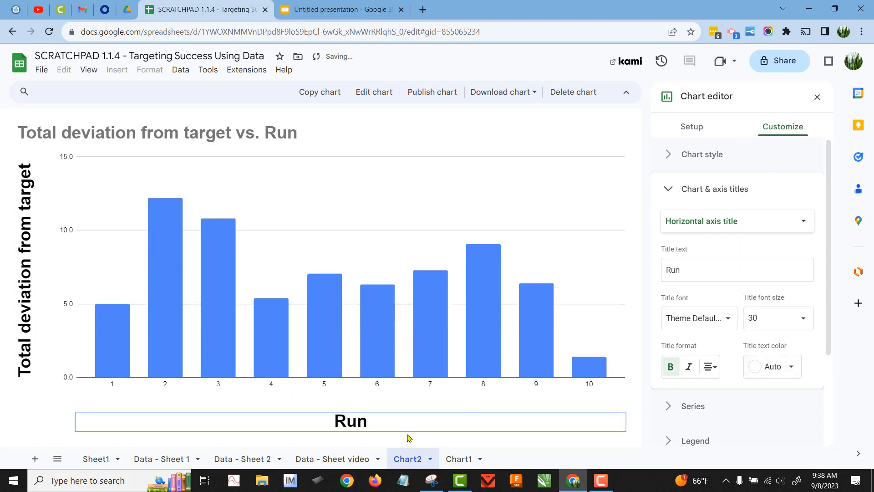
- Make the run numbers along the horizontal axis bold with font size 18
left_click(271, 386)
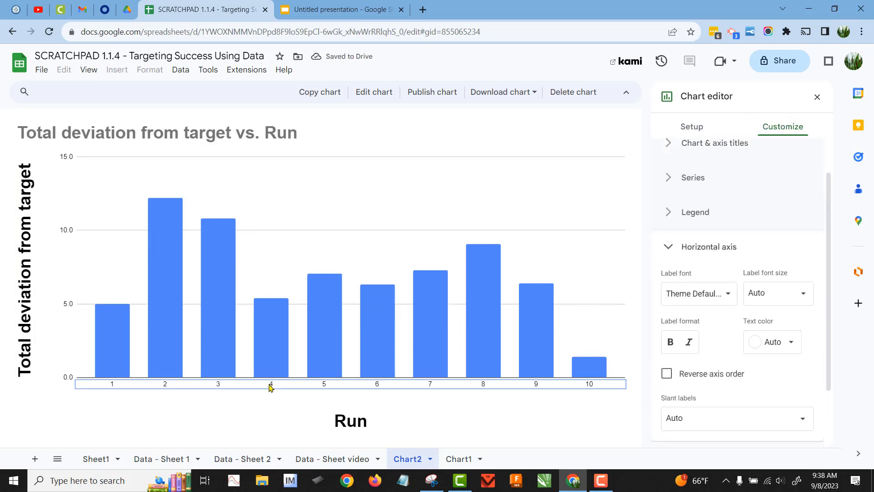
left_click(670, 343)
left_click(790, 294)
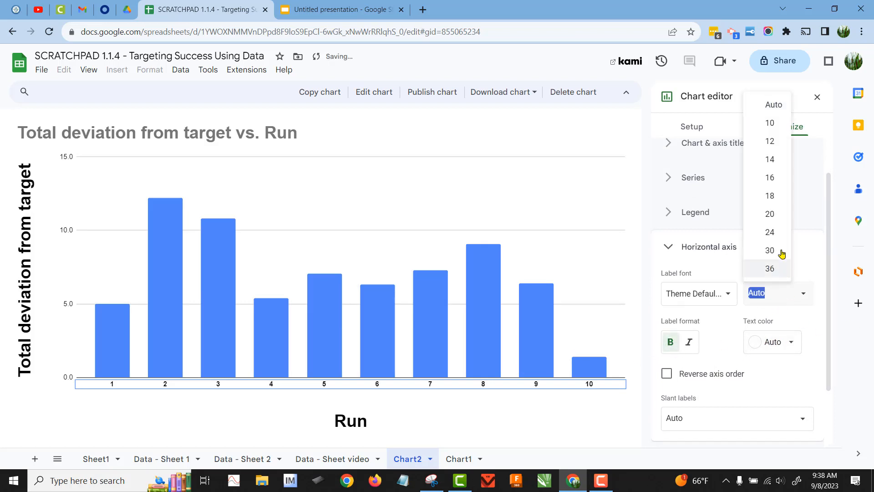
left_click(770, 196)
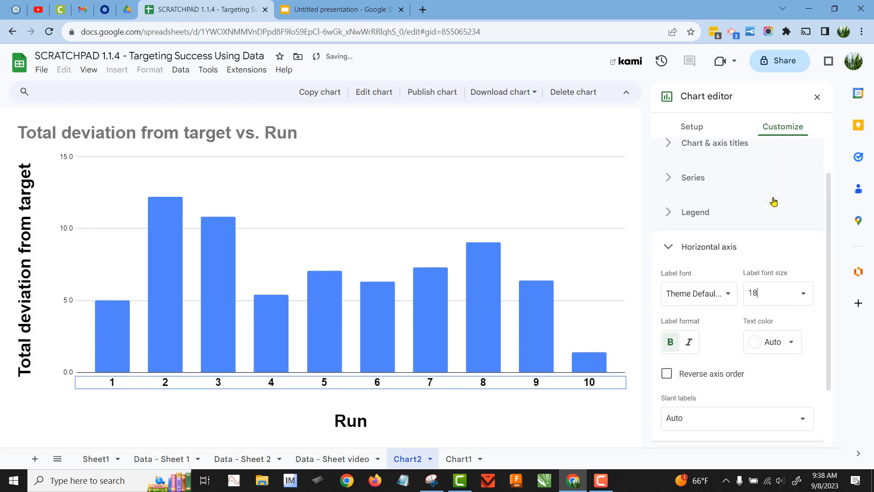
- Make the vertical axis number labels bold and set their font size to 20
left_click(70, 229)
left_click(670, 235)
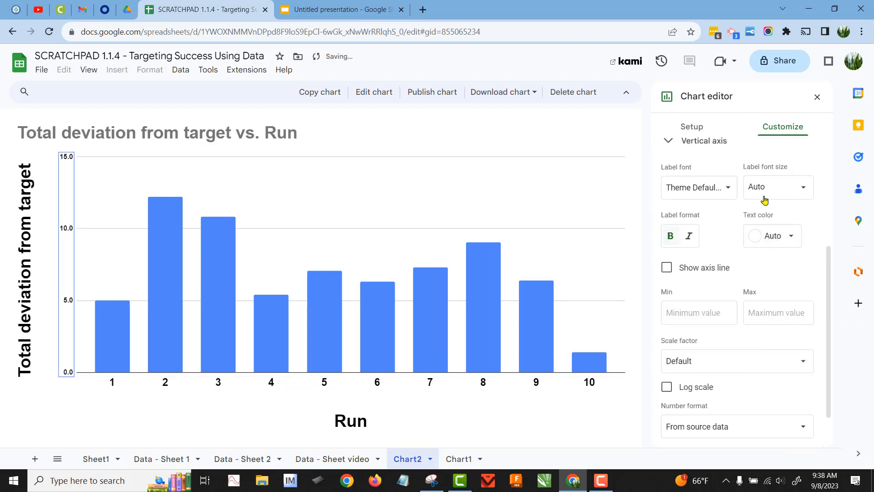
left_click(802, 191)
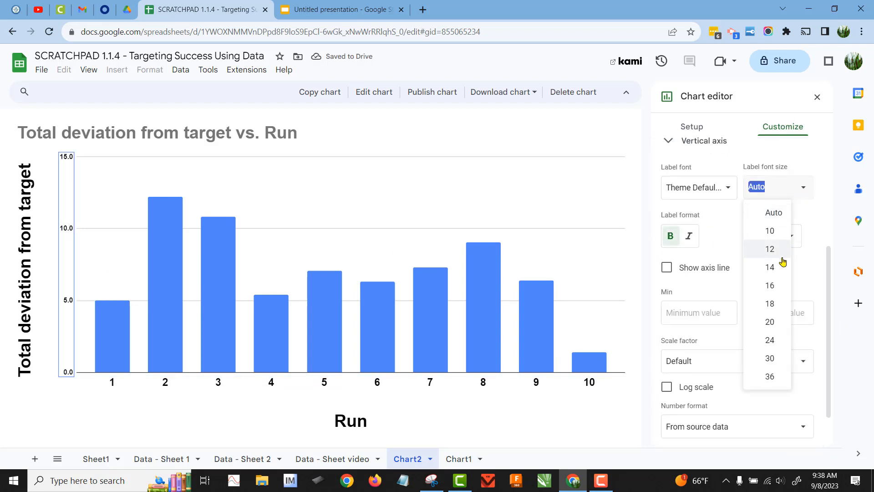
left_click(778, 324)
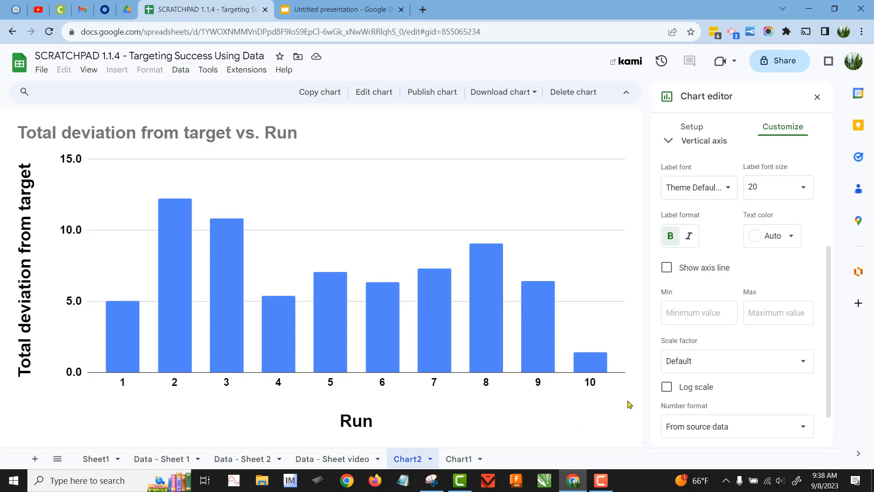
- Add data labels to the columns of the Total deviation from target series
left_click(487, 283)
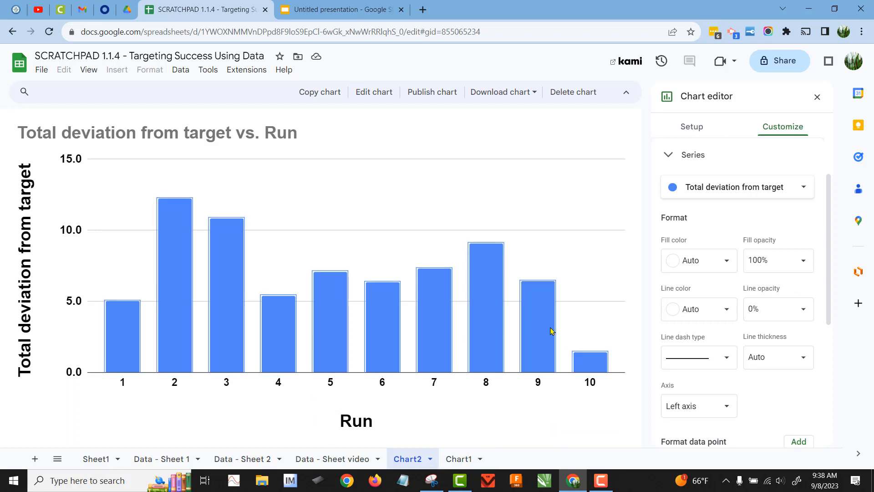
scroll(833, 305, "down", 4)
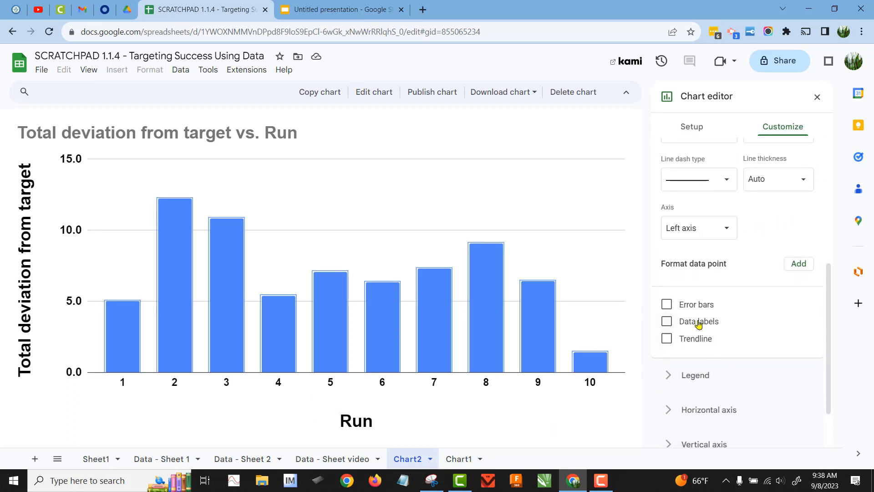
left_click(698, 324)
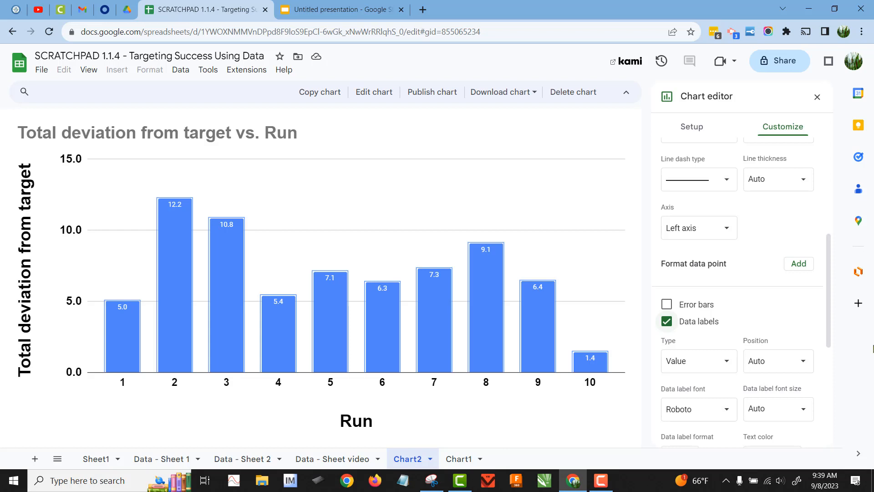
- Copy the formatted column chart and switch to the untitled presentation in Google Slides
left_click(321, 93)
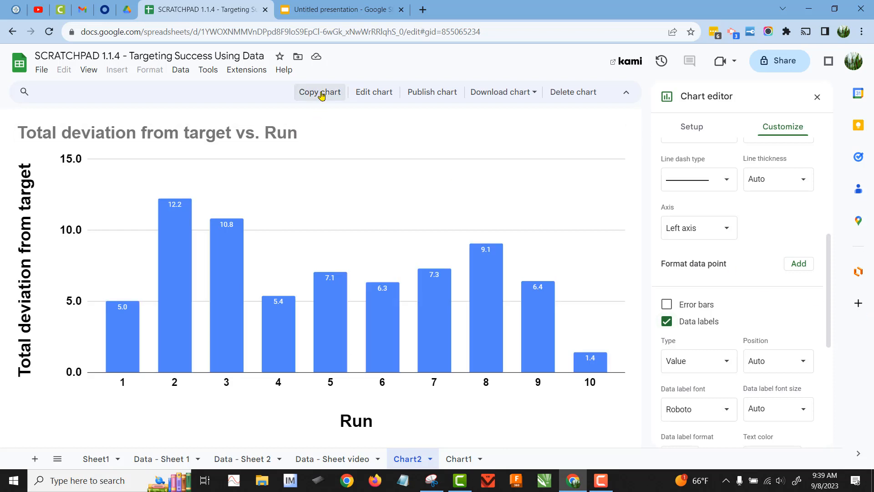
left_click(315, 12)
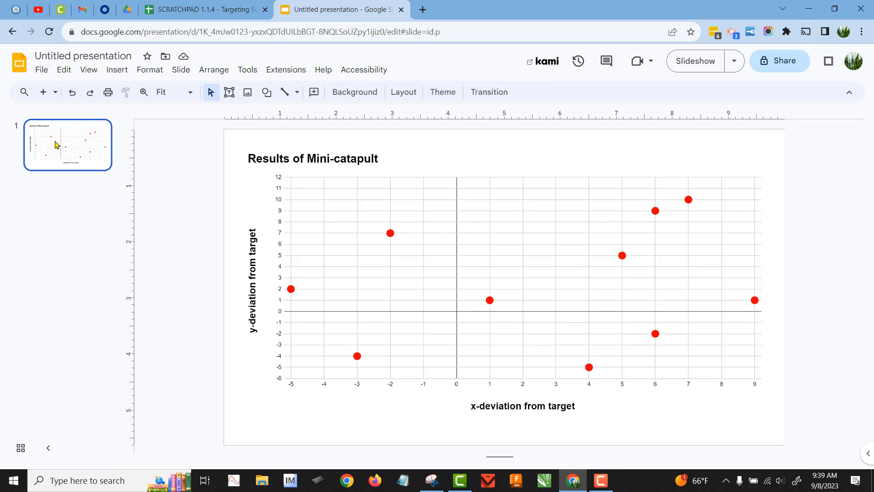
left_click(41, 72)
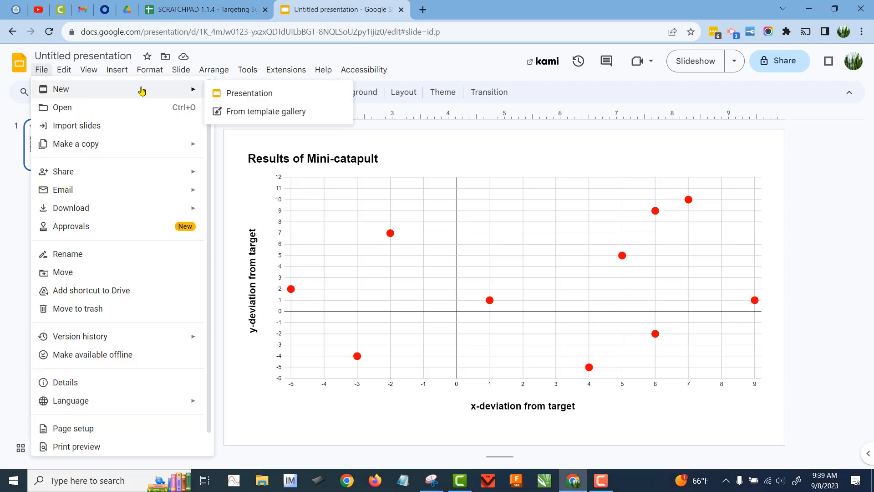
left_click(6, 253)
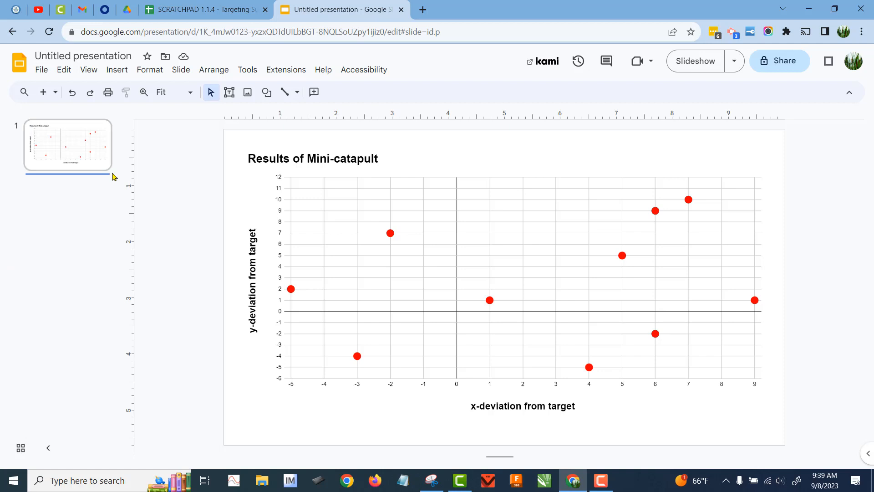
left_click(96, 160)
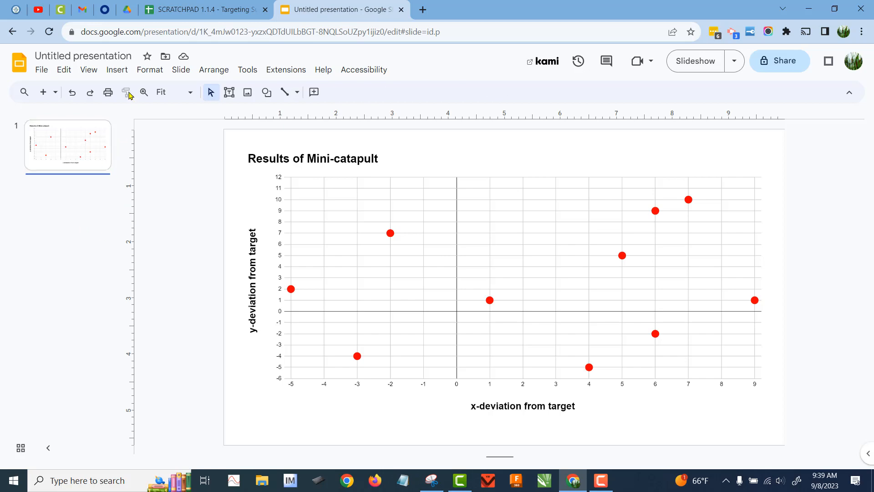
left_click(119, 70)
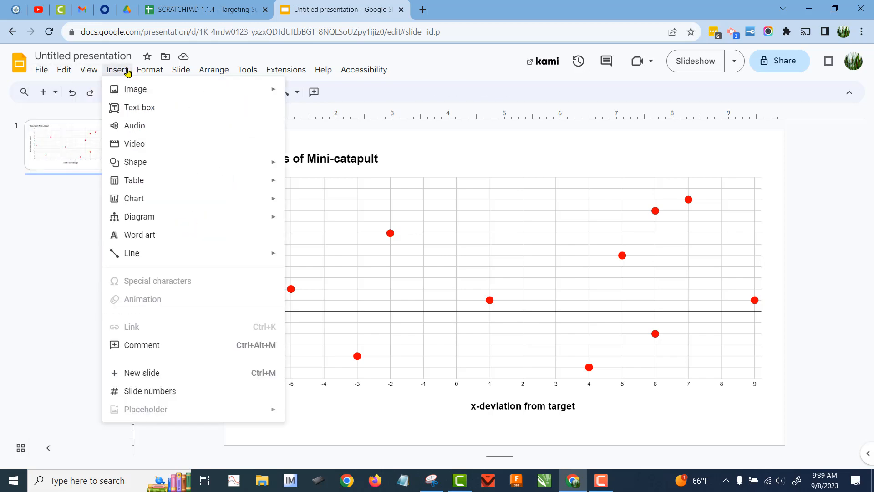
mouse_move(37, 71)
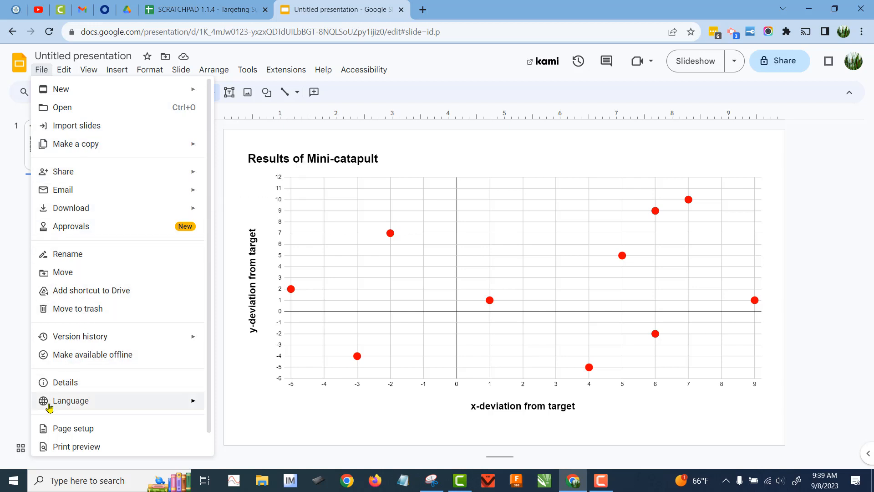
- Duplicate the Results of Mini-catapult slide and delete the scatter chart from the copy
left_click(18, 361)
left_click(88, 154)
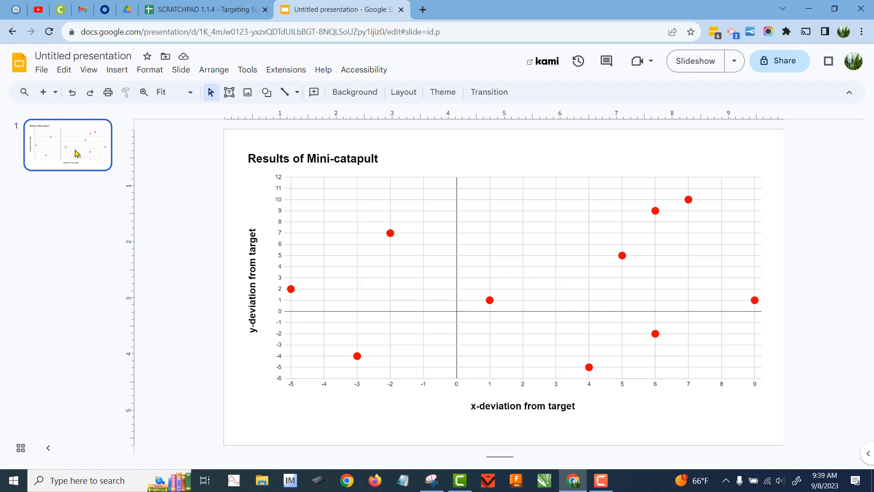
key("ctrl+d")
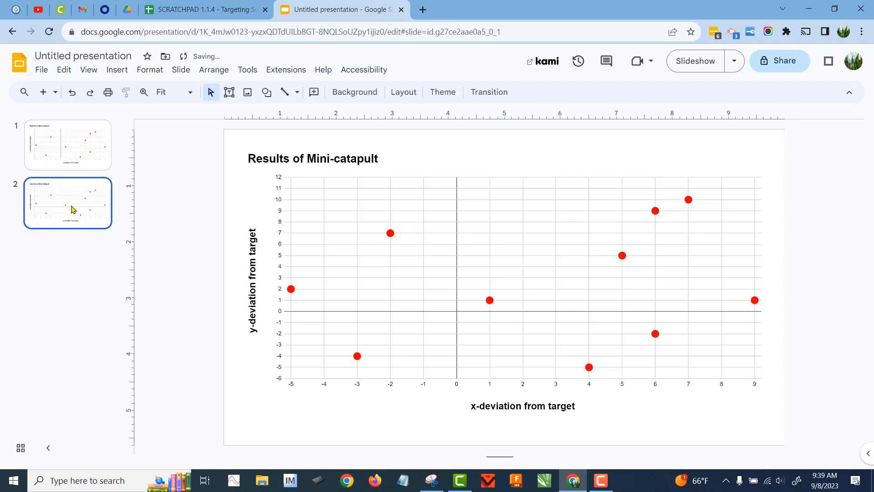
left_click(561, 292)
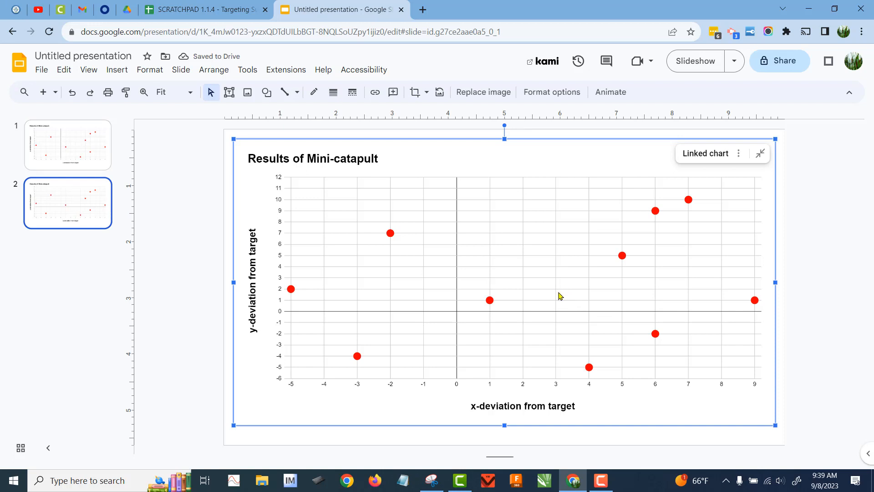
key("Delete")
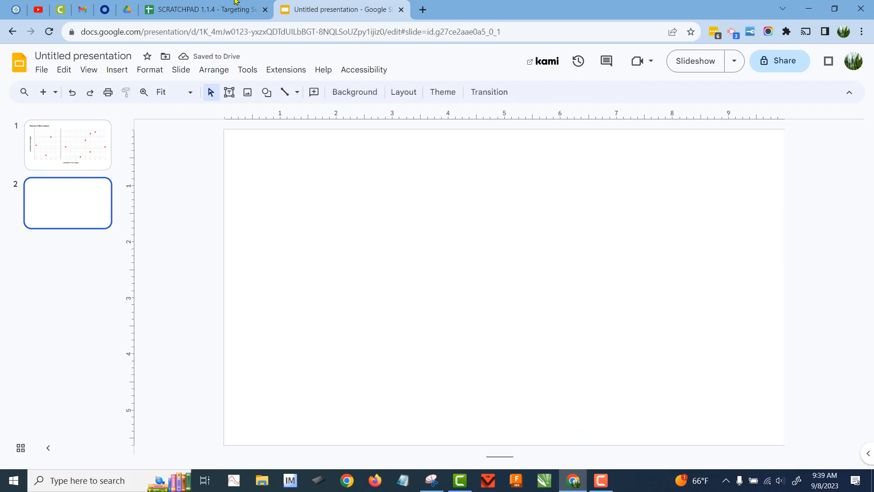
- Copy the Total deviation from target vs. Run chart from the Google Sheets tab and paste it into blank slide 2, linked to the spreadsheet
key("ctrl+shift+Tab")
left_click(309, 93)
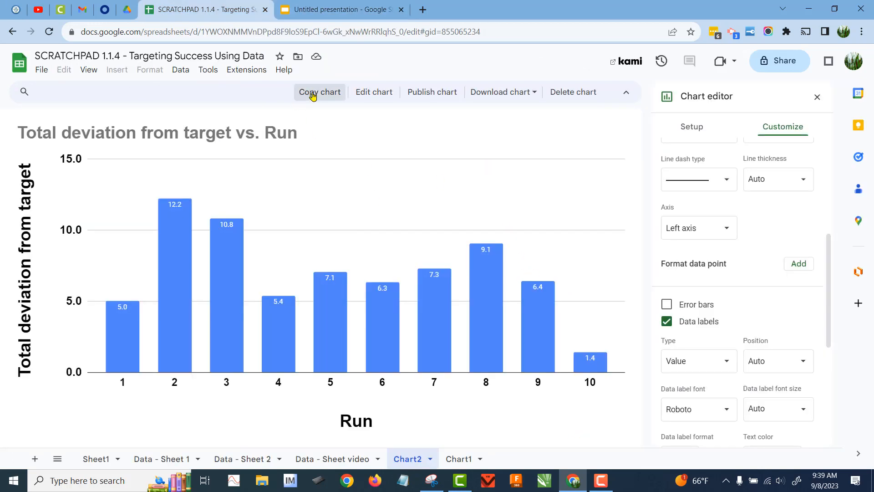
left_click(319, 11)
right_click(402, 226)
left_click(465, 272)
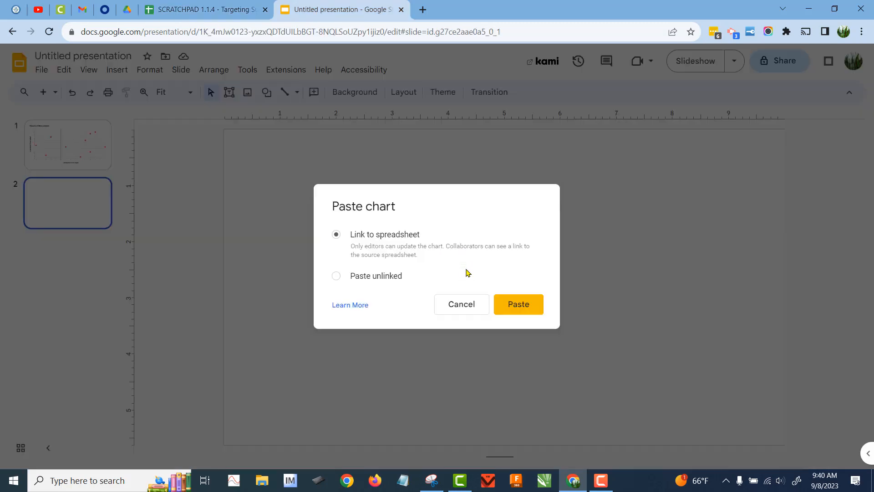
left_click(514, 310)
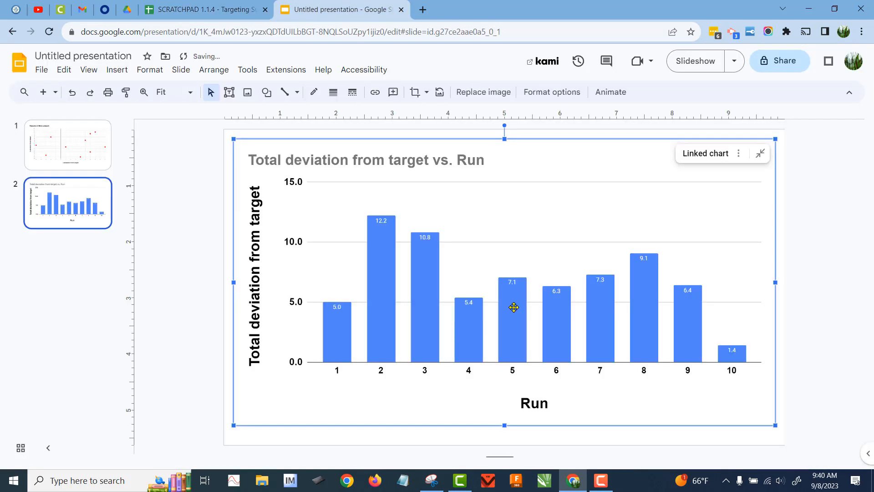
left_click(804, 351)
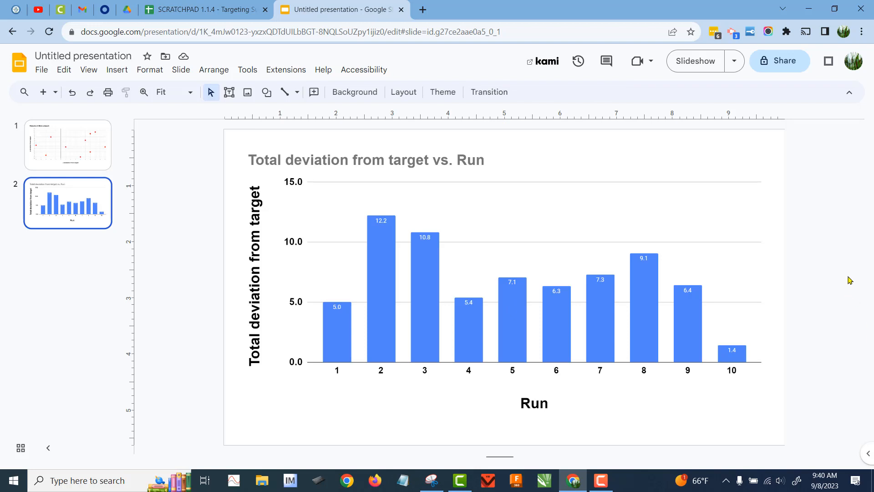
left_click(80, 146)
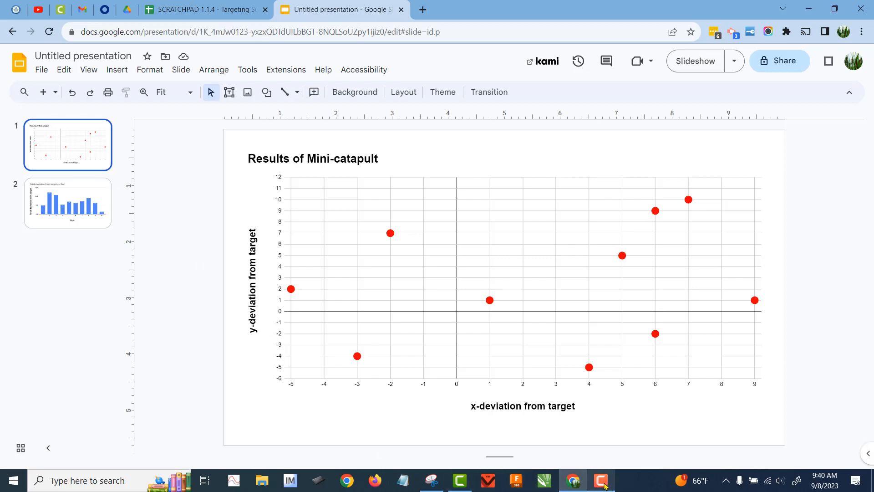